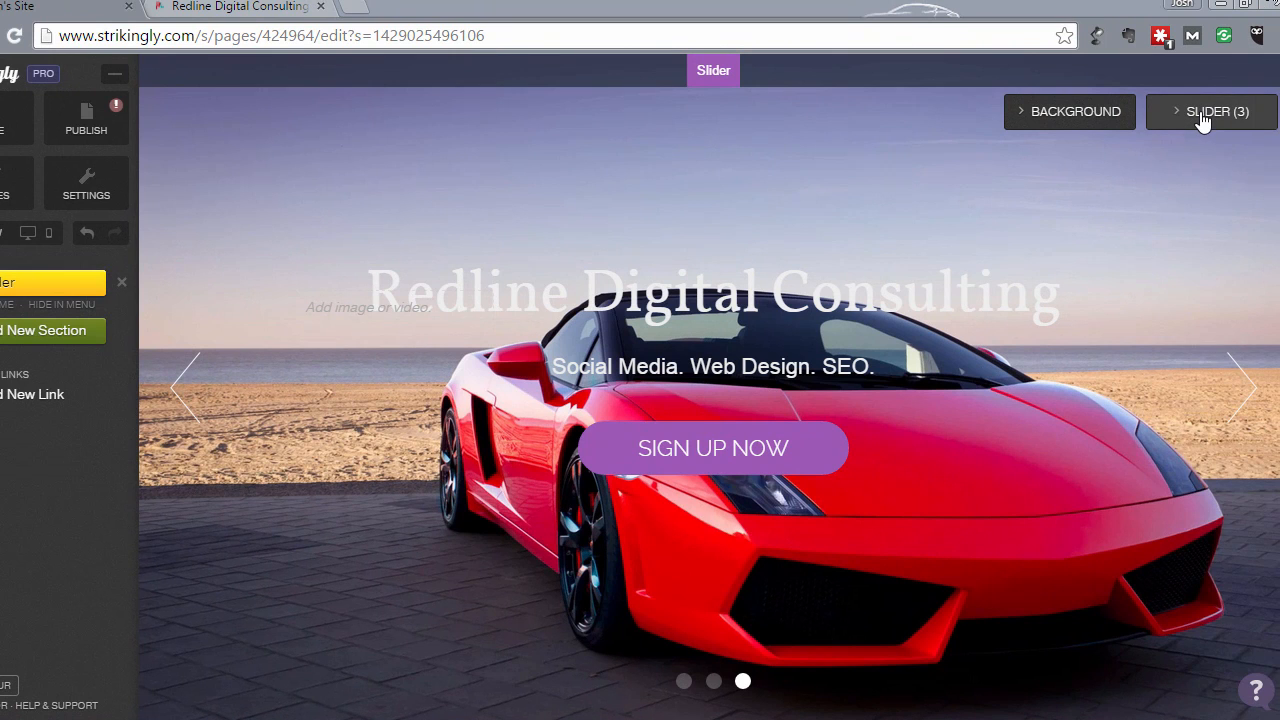
- Open the slider's slide list, preview each slide, and delete the first Title Text slide
click(1203, 118)
click(1203, 118)
click(1203, 118)
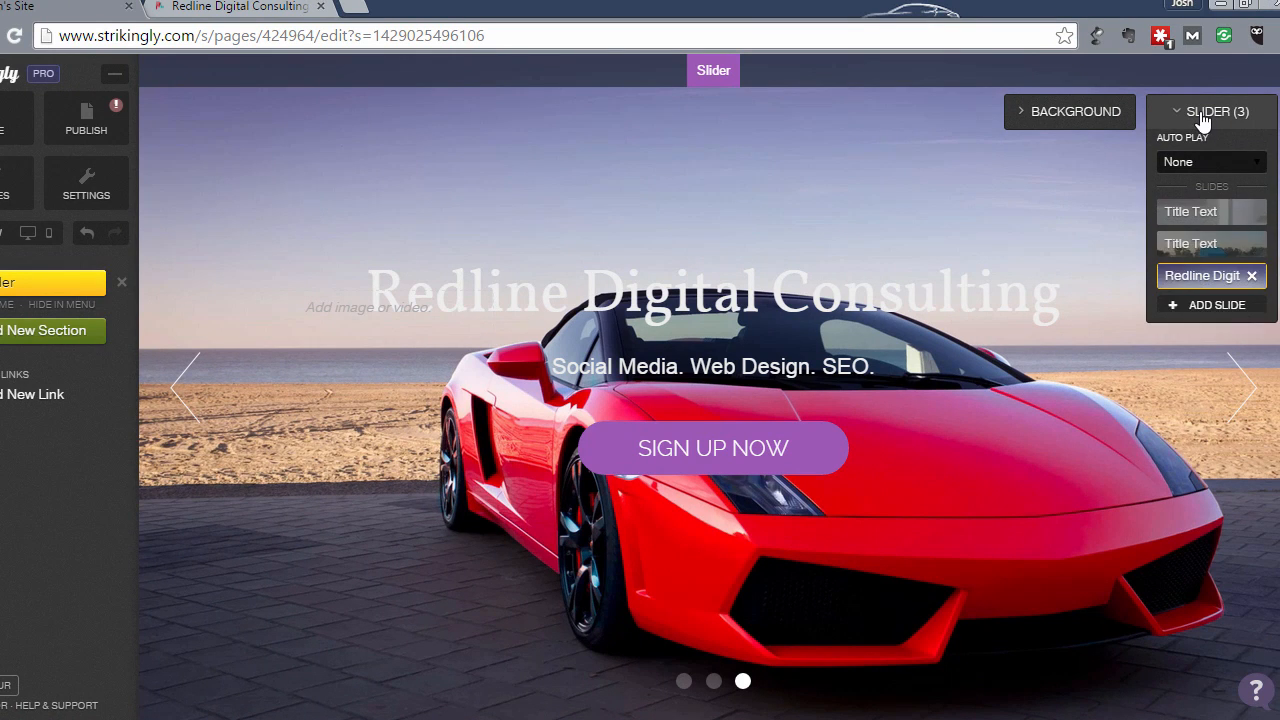
click(1195, 244)
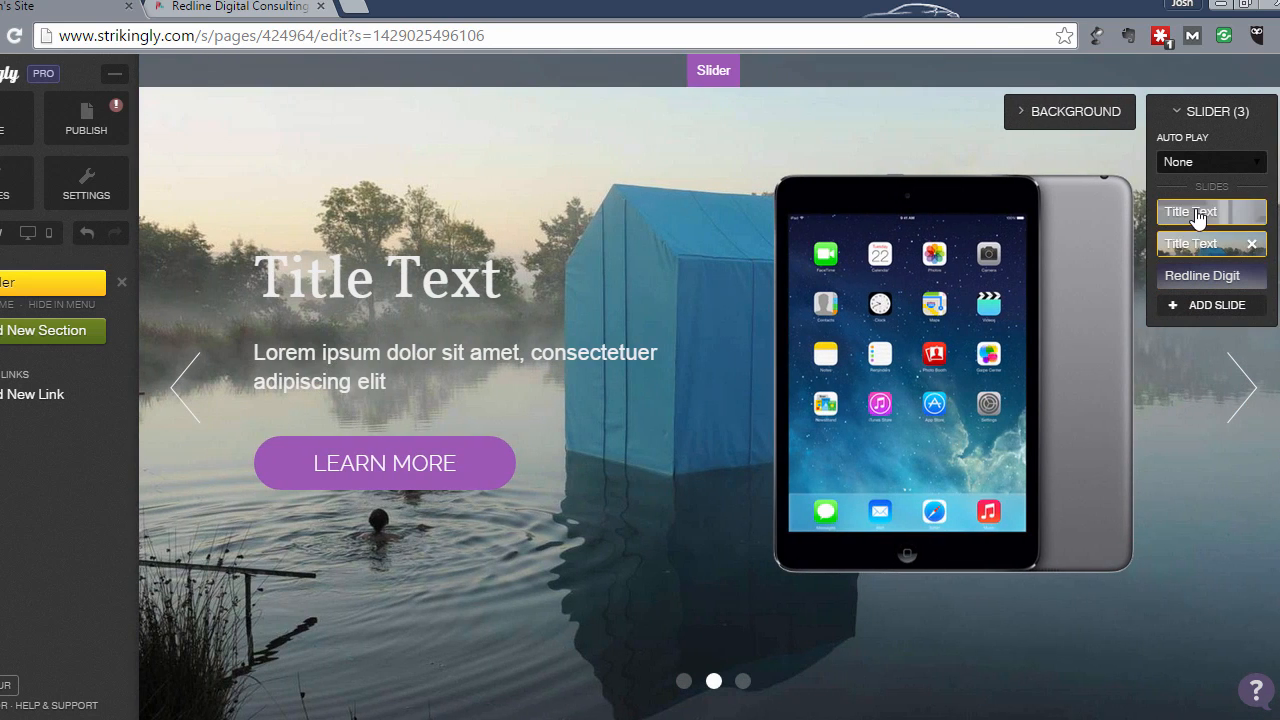
click(1197, 214)
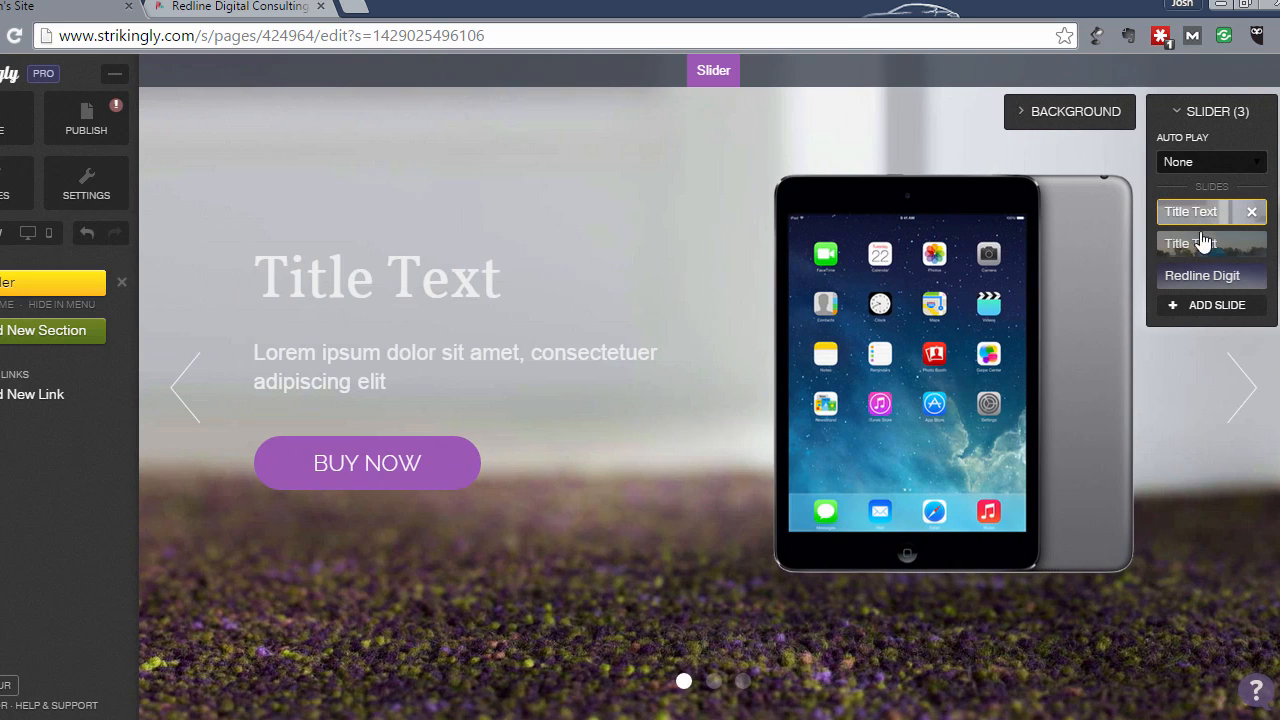
click(1199, 250)
click(1222, 214)
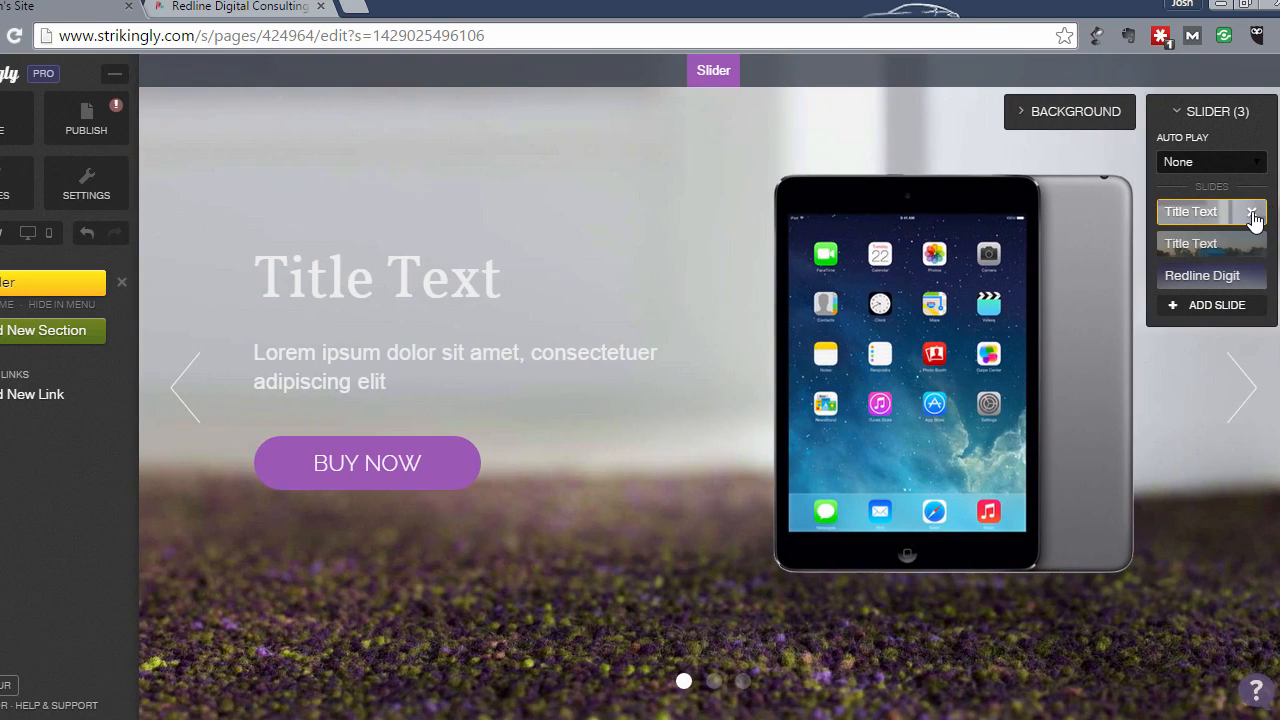
click(1251, 212)
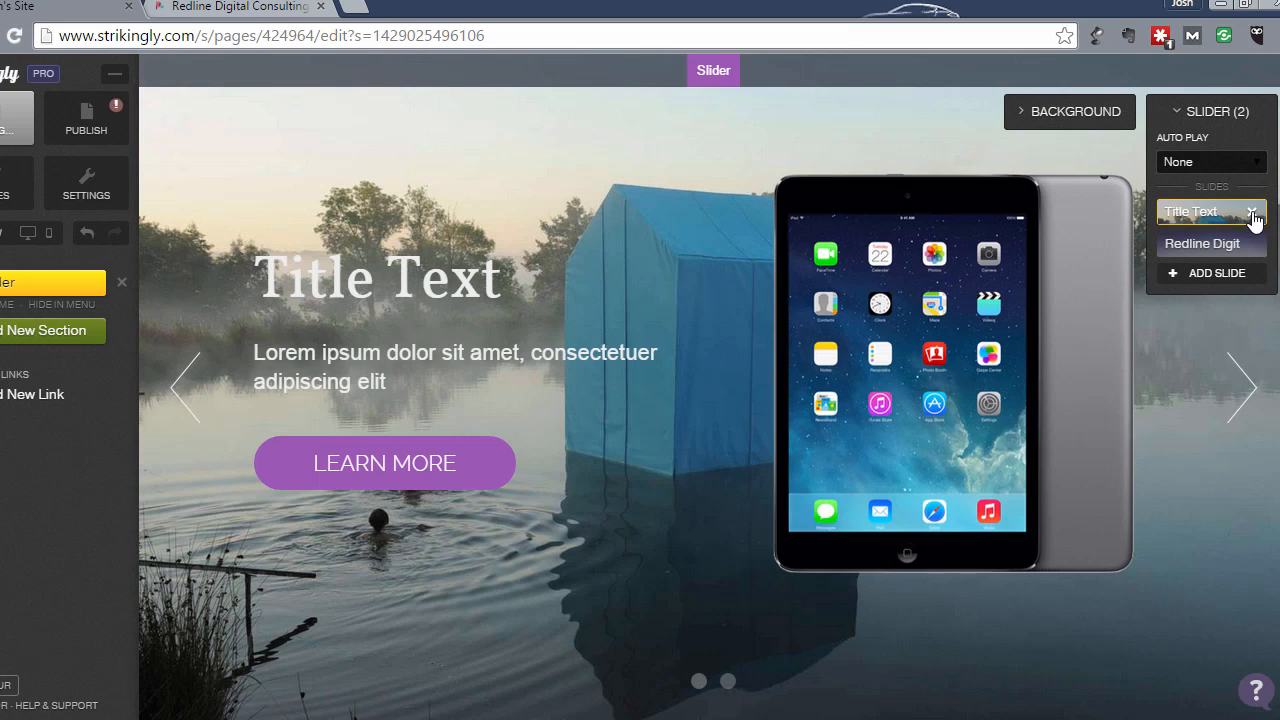
- Add a new slide to the slider, preview it, then delete it again
click(1201, 278)
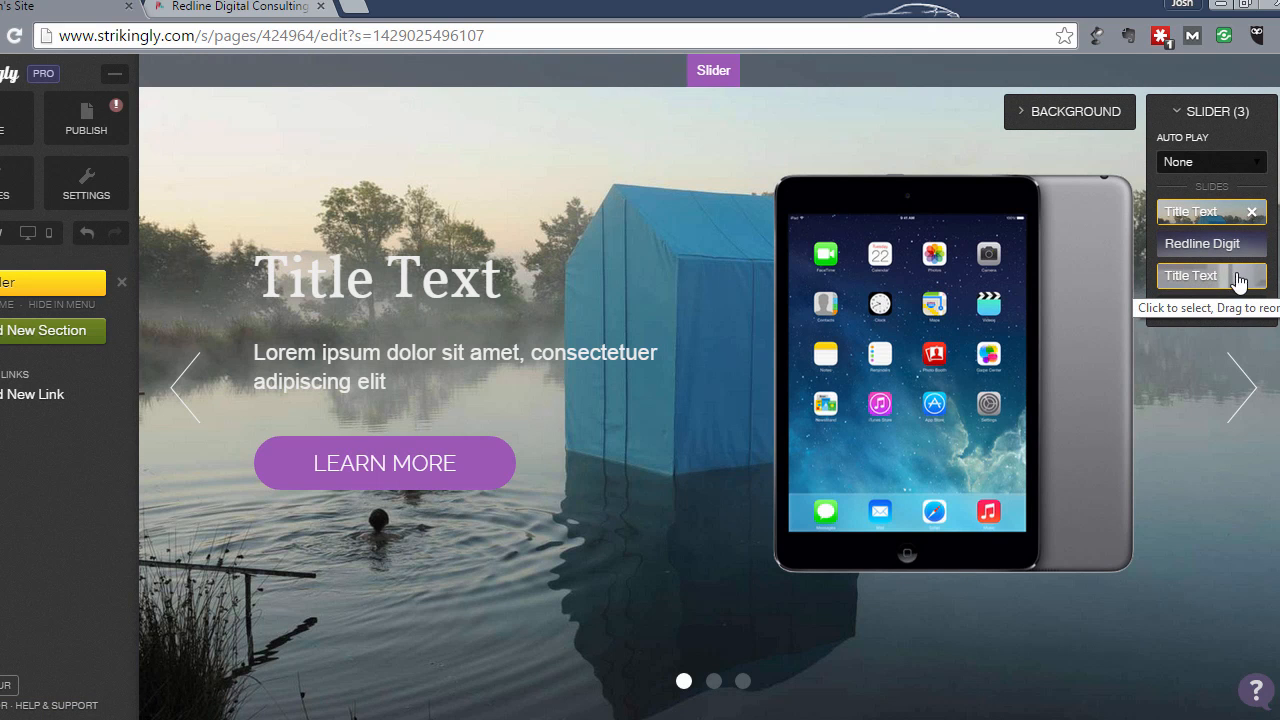
click(1183, 278)
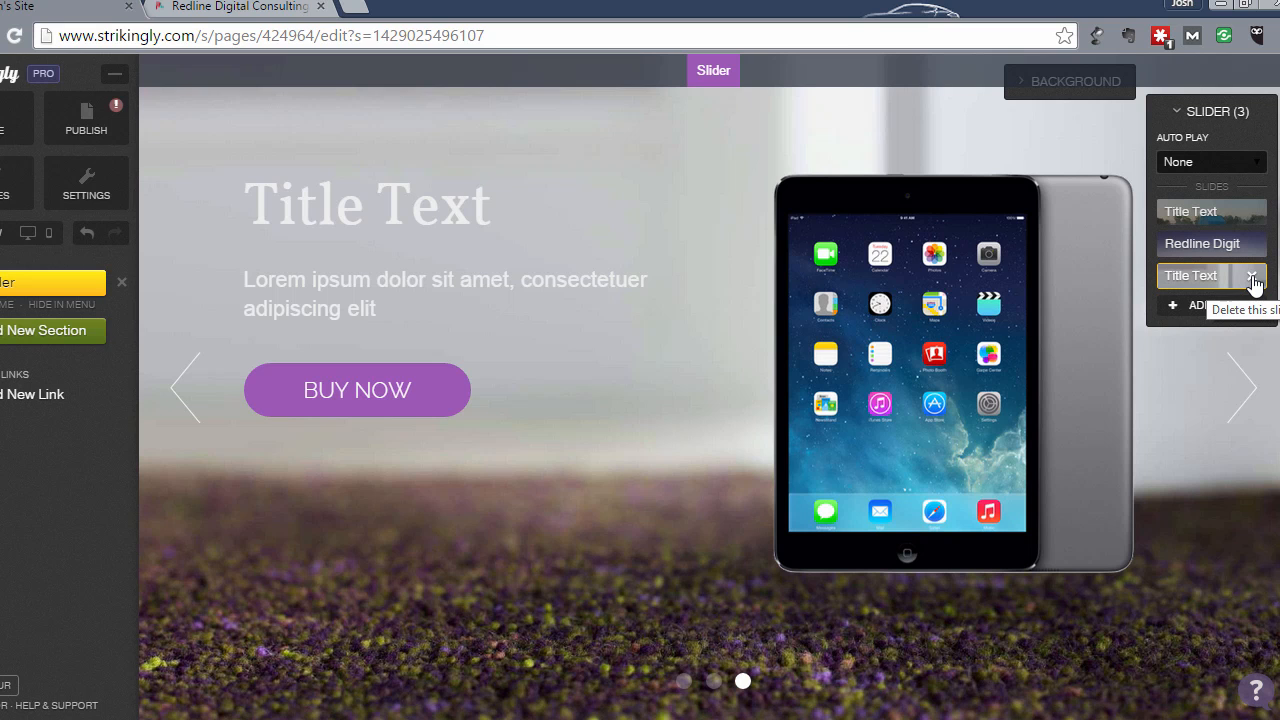
click(1251, 277)
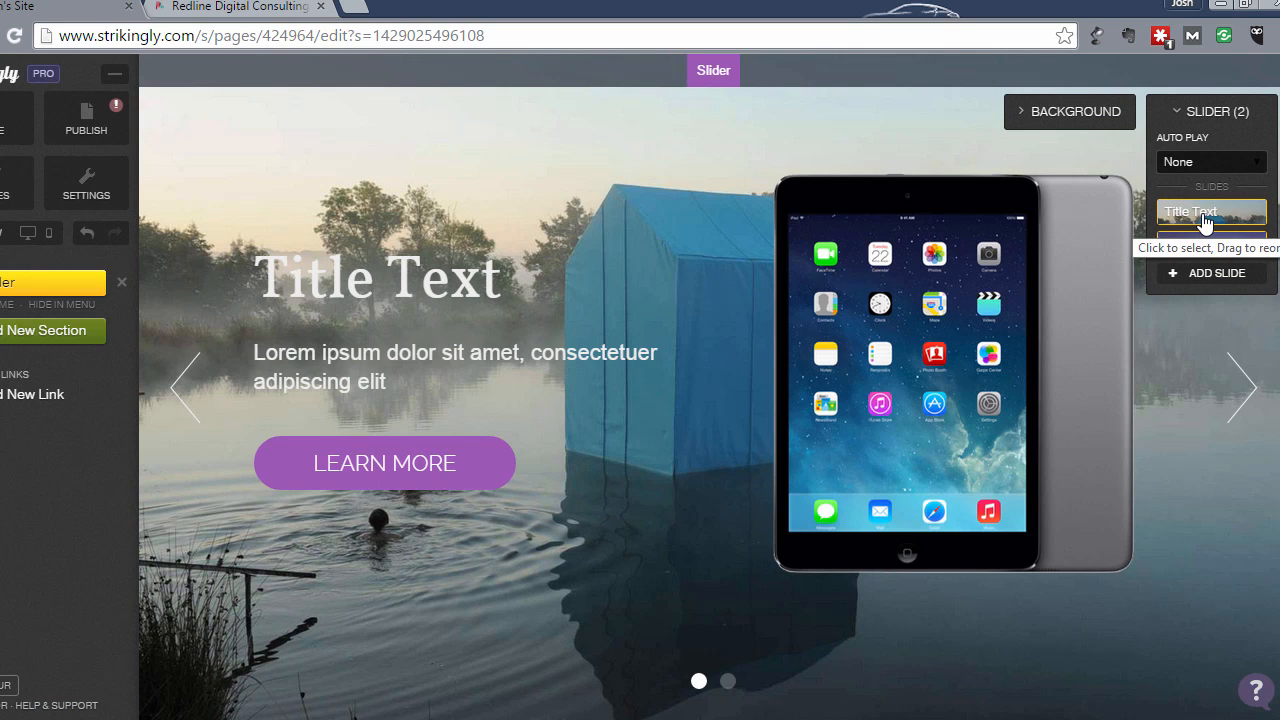
click(1195, 166)
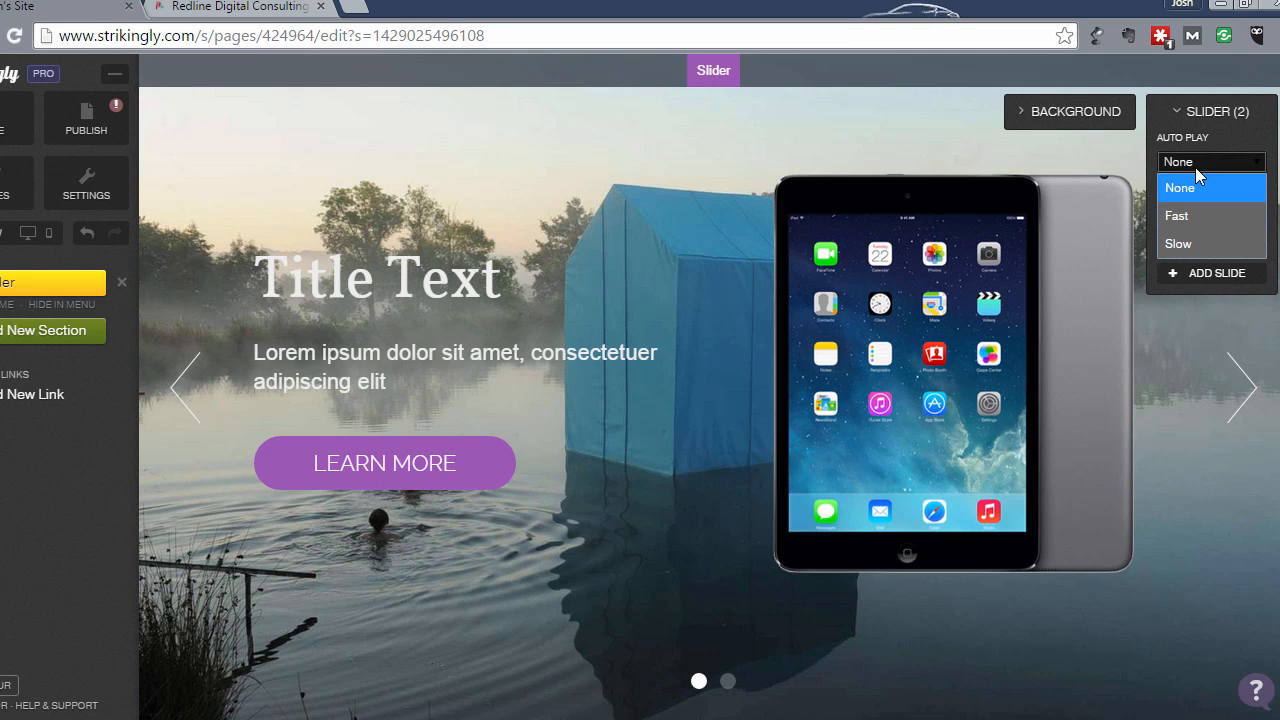
click(1198, 213)
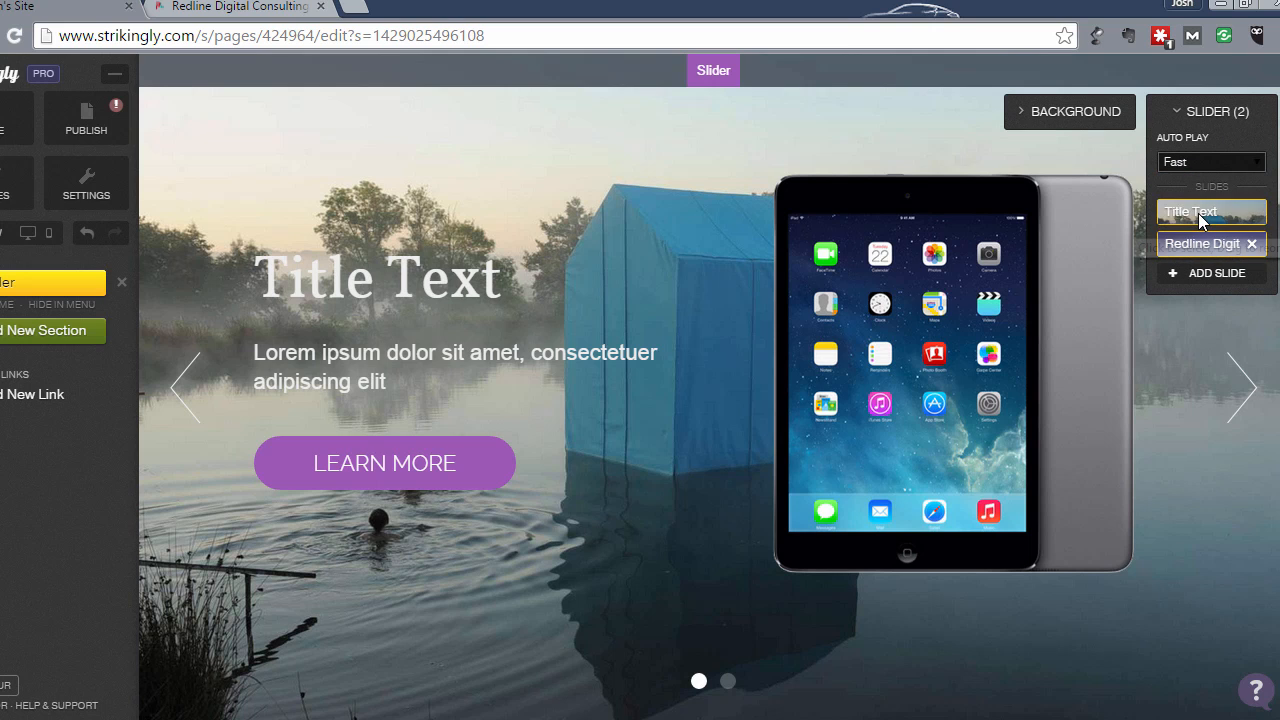
click(1201, 160)
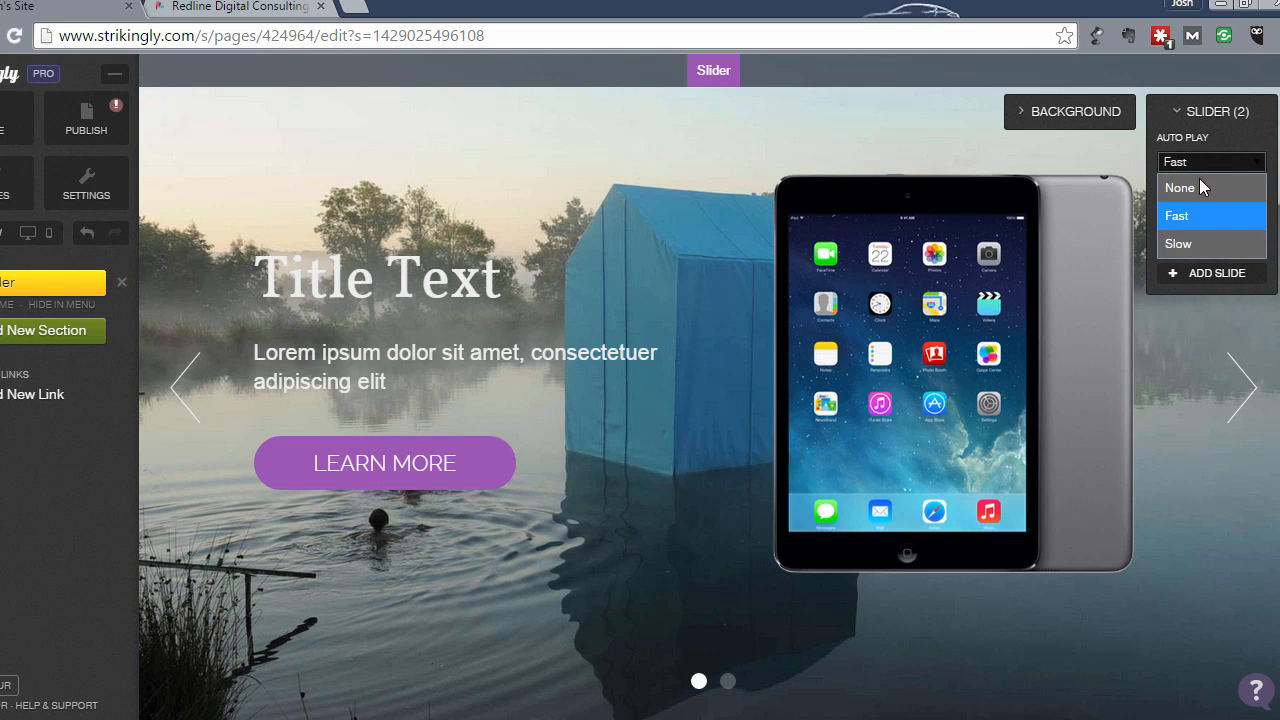
click(1190, 243)
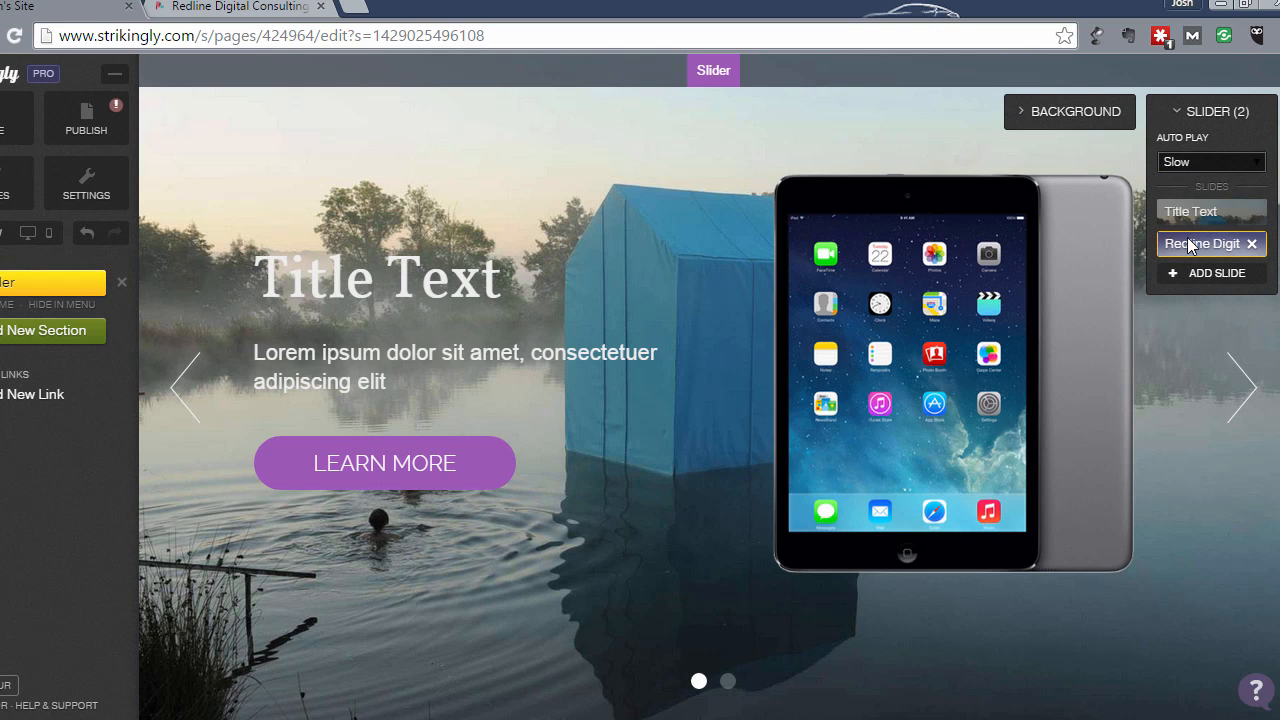
click(1186, 165)
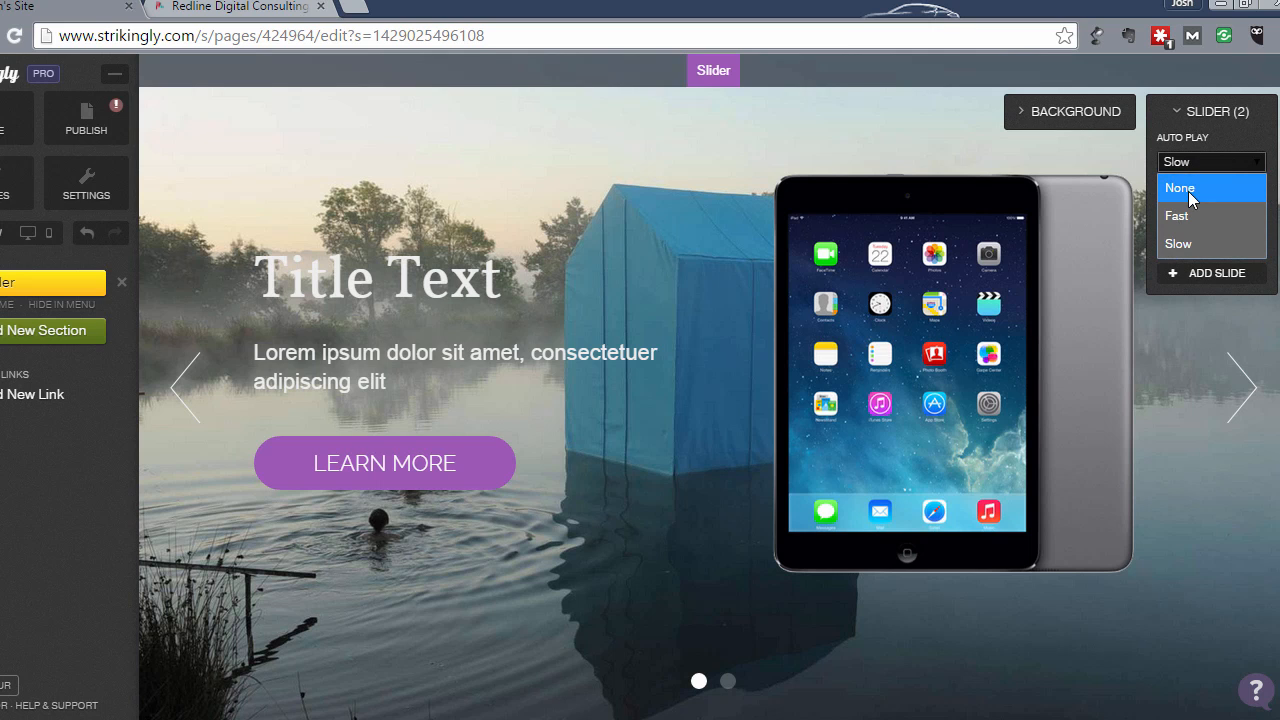
click(1190, 190)
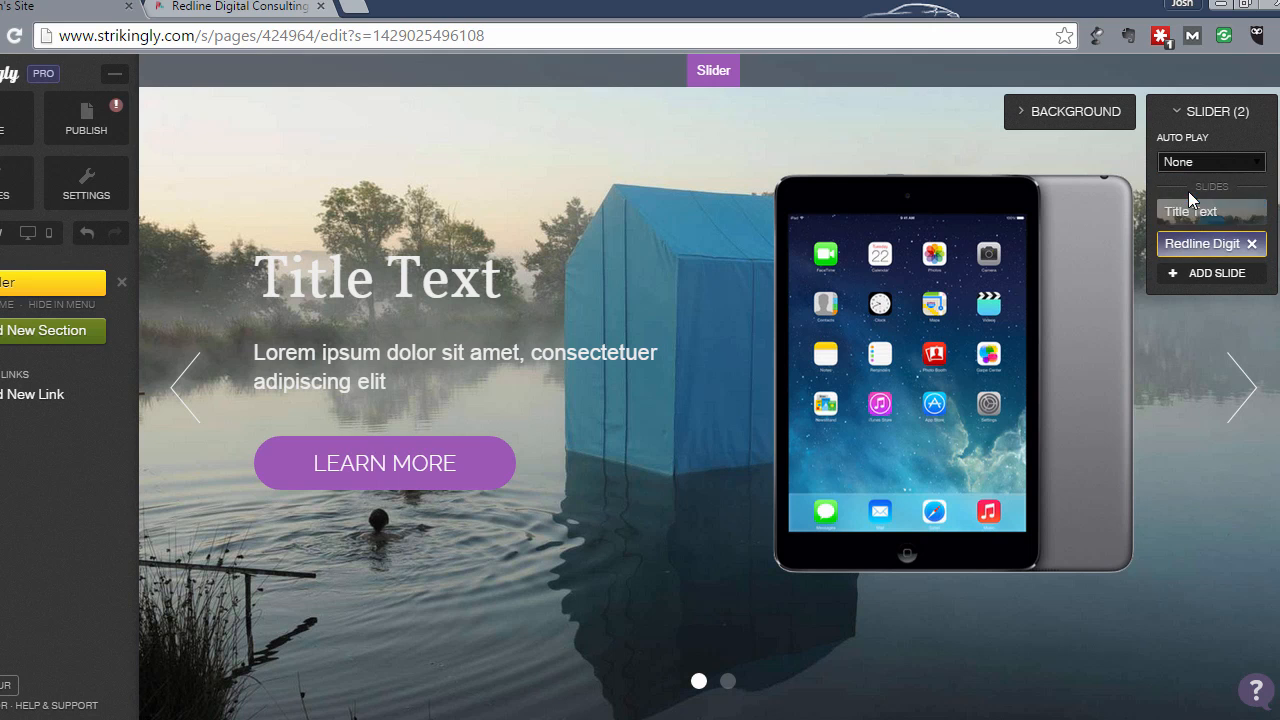
click(1242, 395)
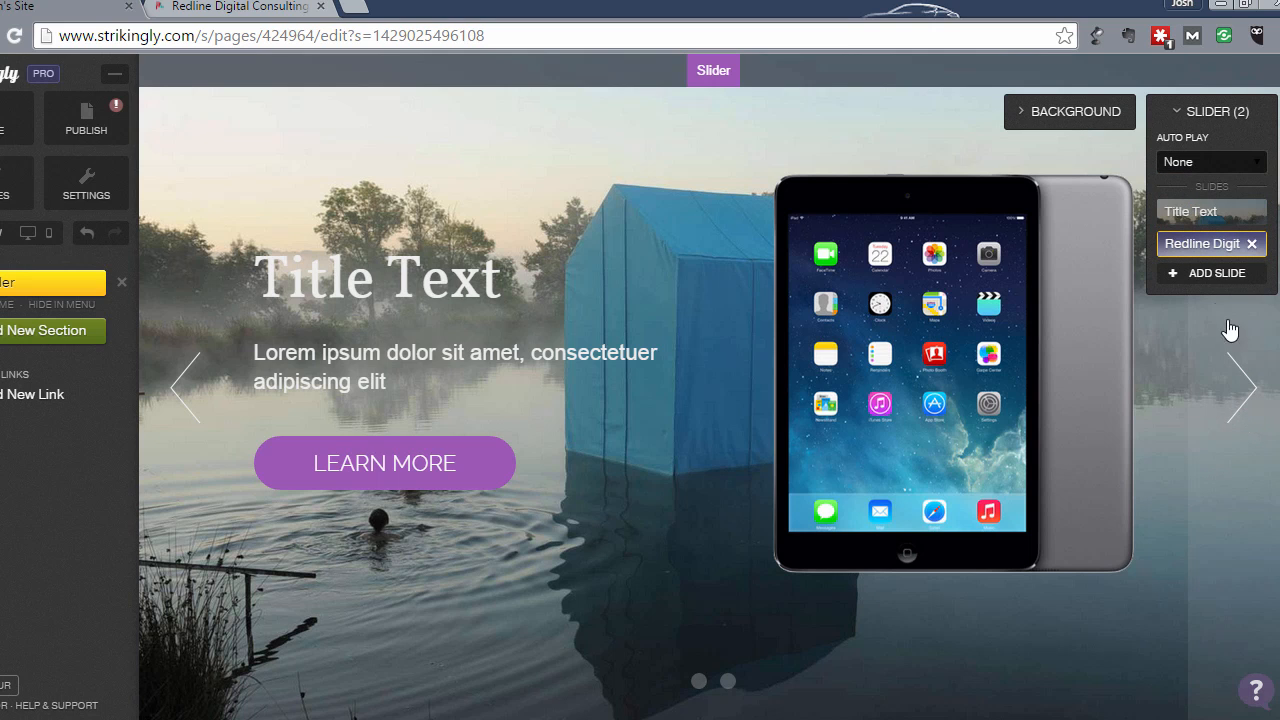
- Remove the iPad image from the lake Title Text slide and save the slide
click(1204, 248)
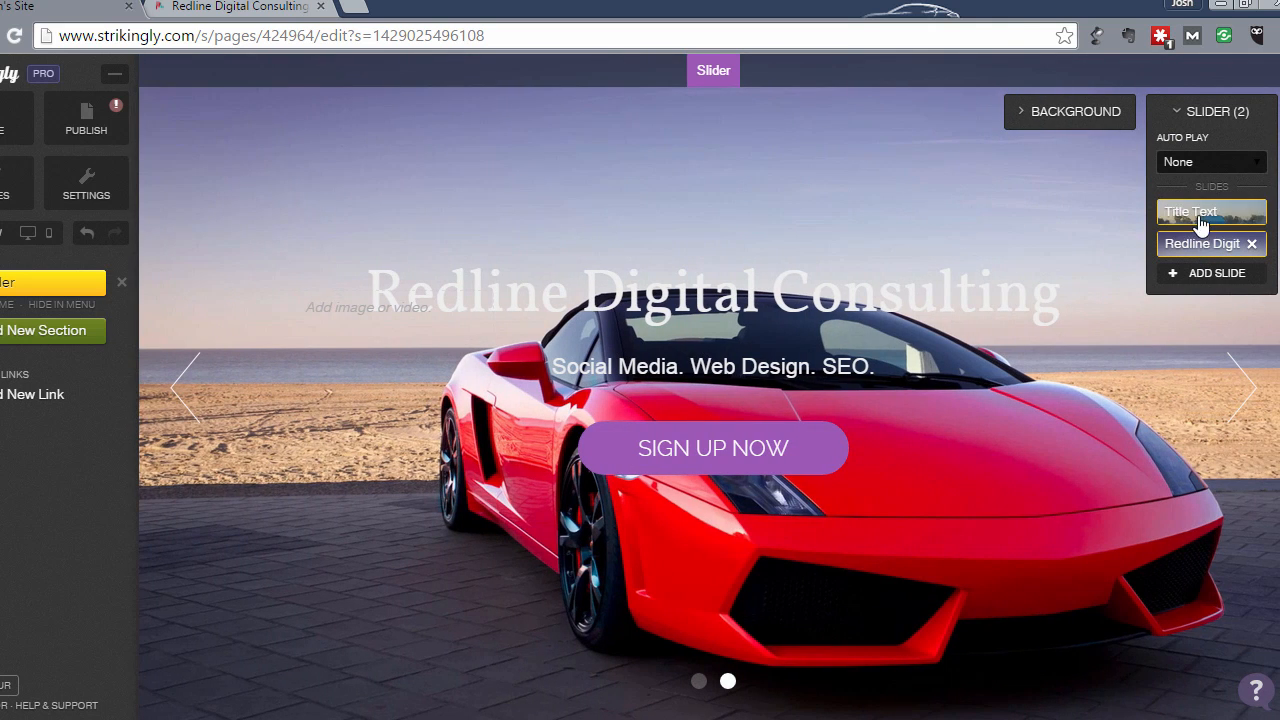
click(1201, 214)
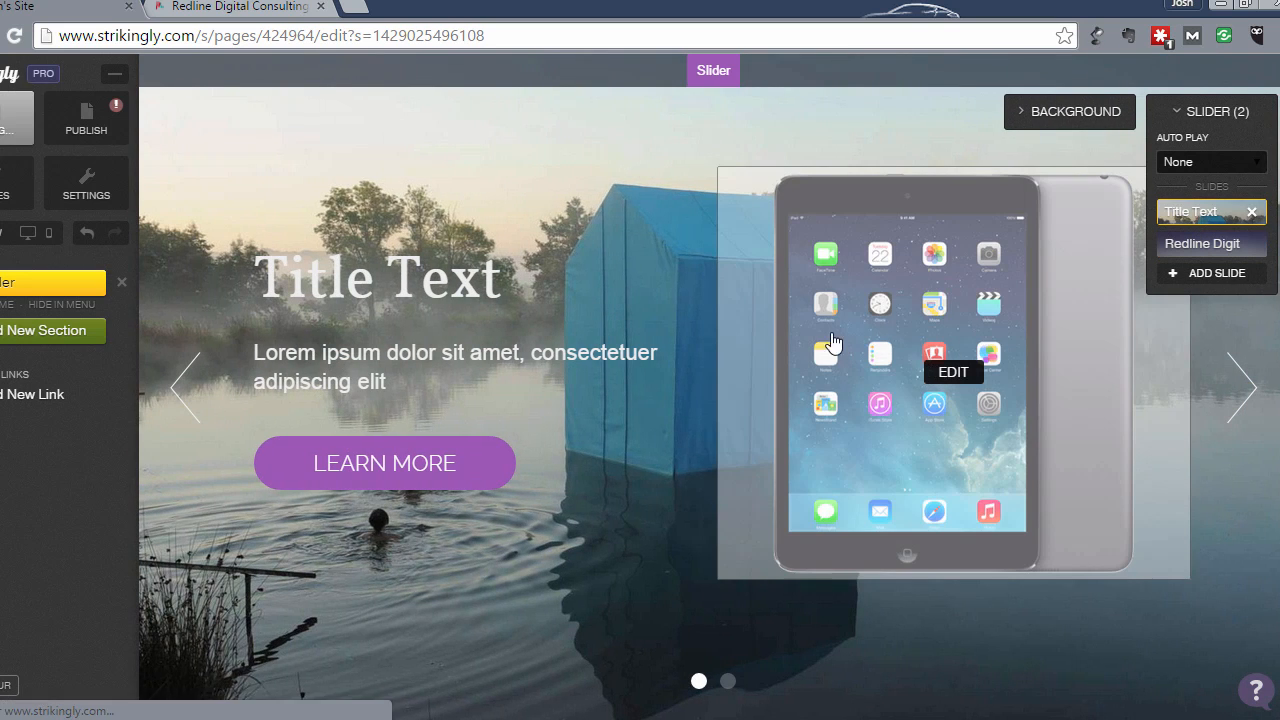
mouse_move(943, 366)
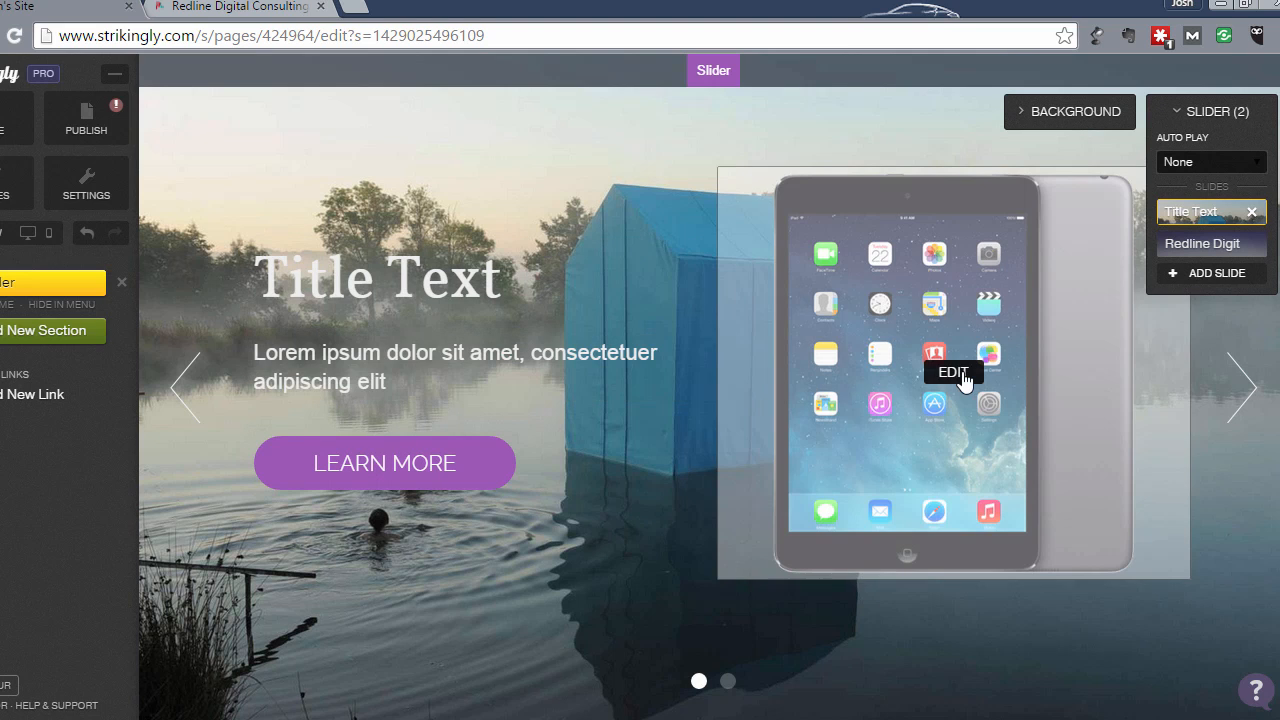
click(954, 373)
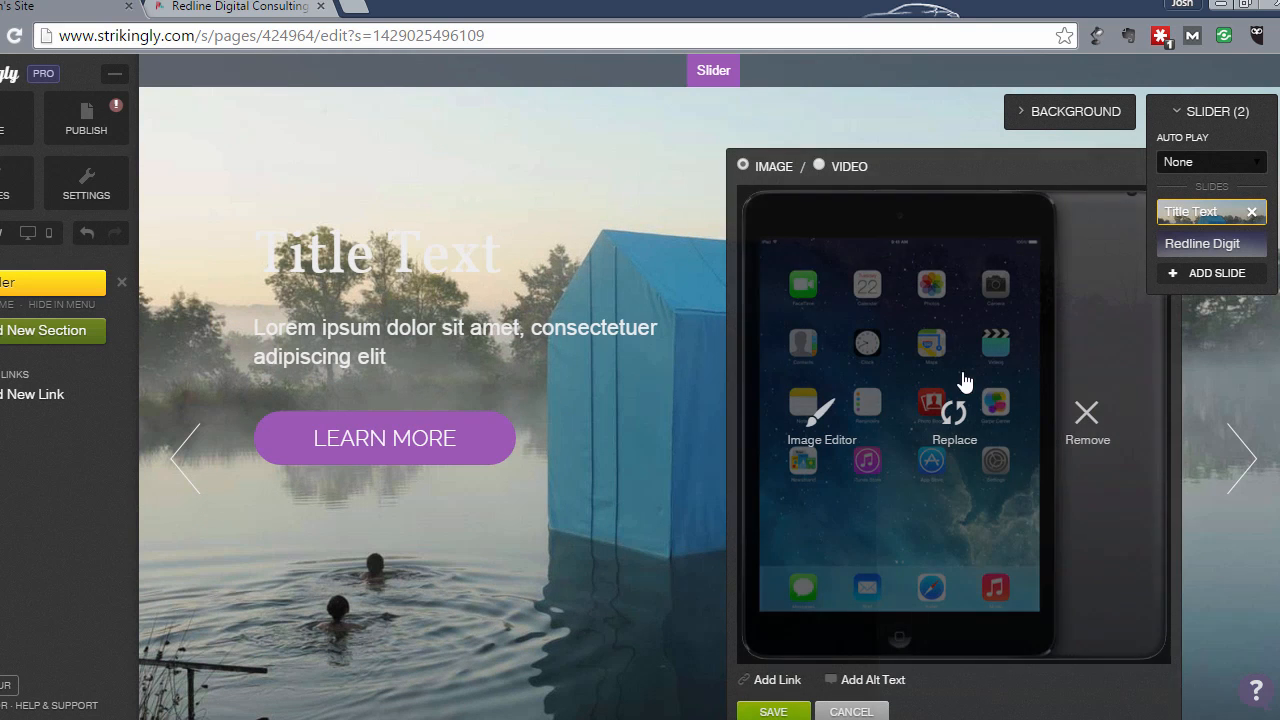
click(1095, 424)
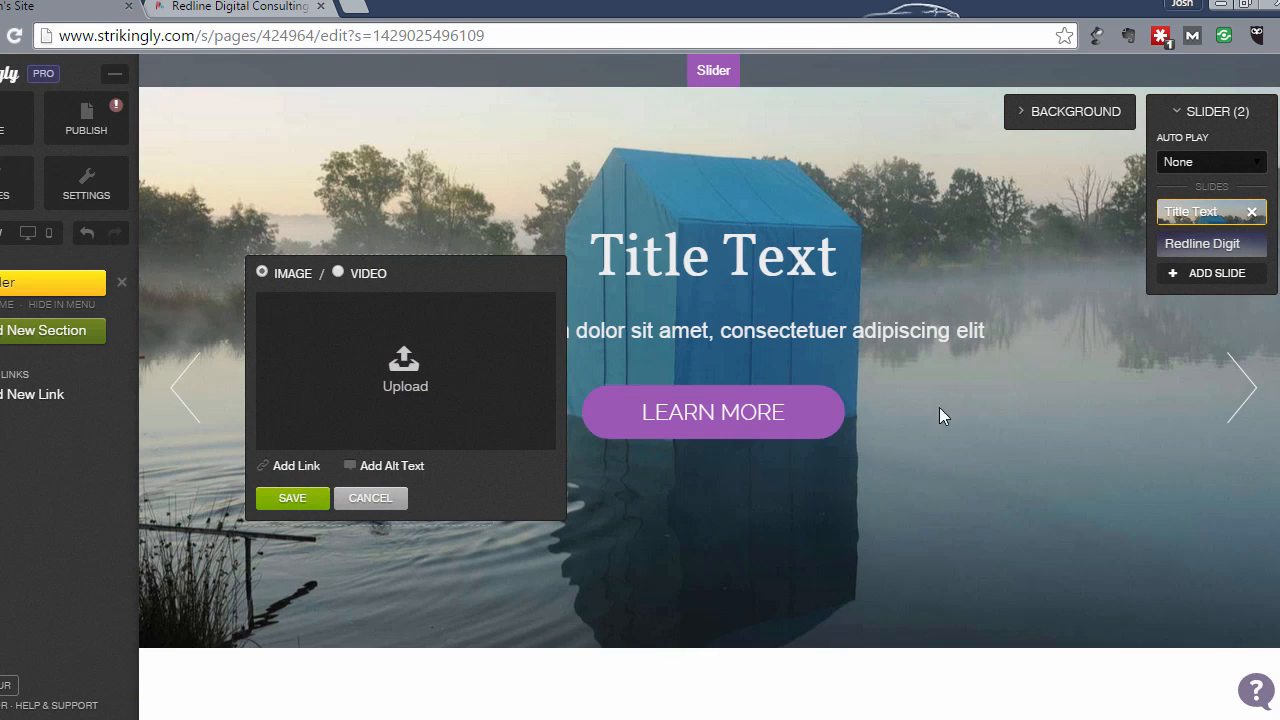
click(290, 498)
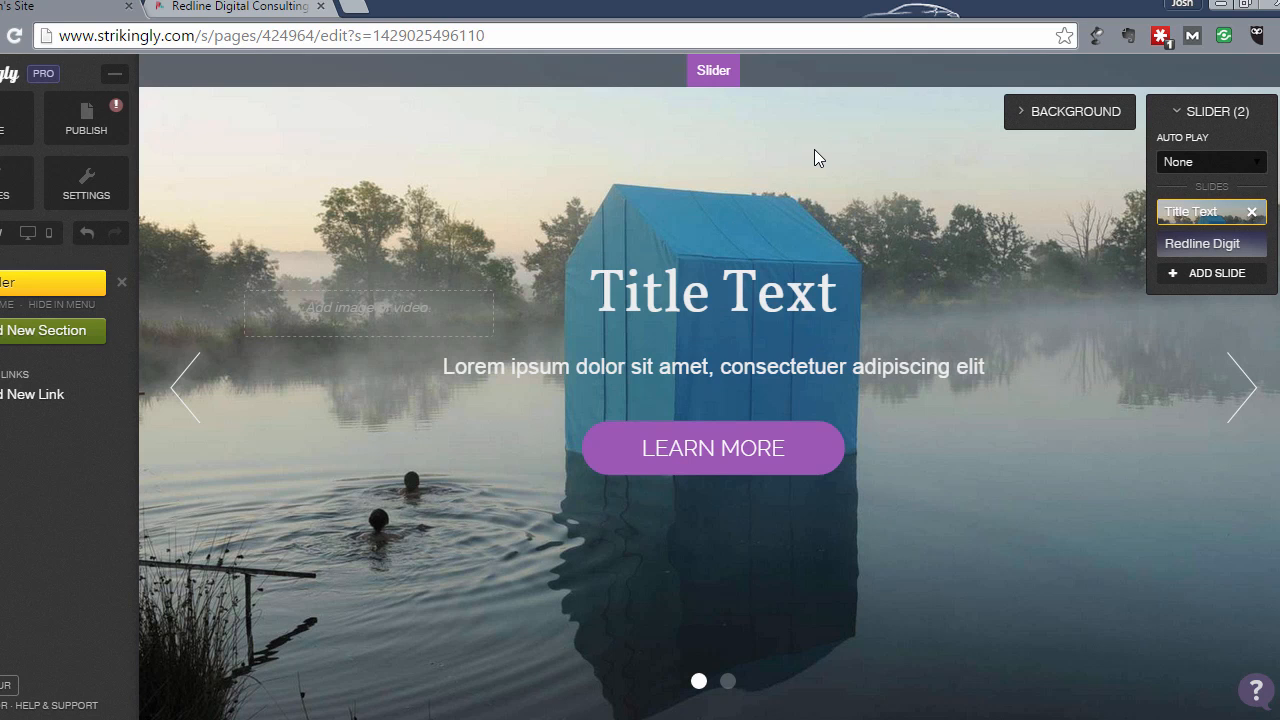
- In the slide's Background options, try two stock photos, then choose Upload Image
click(1067, 120)
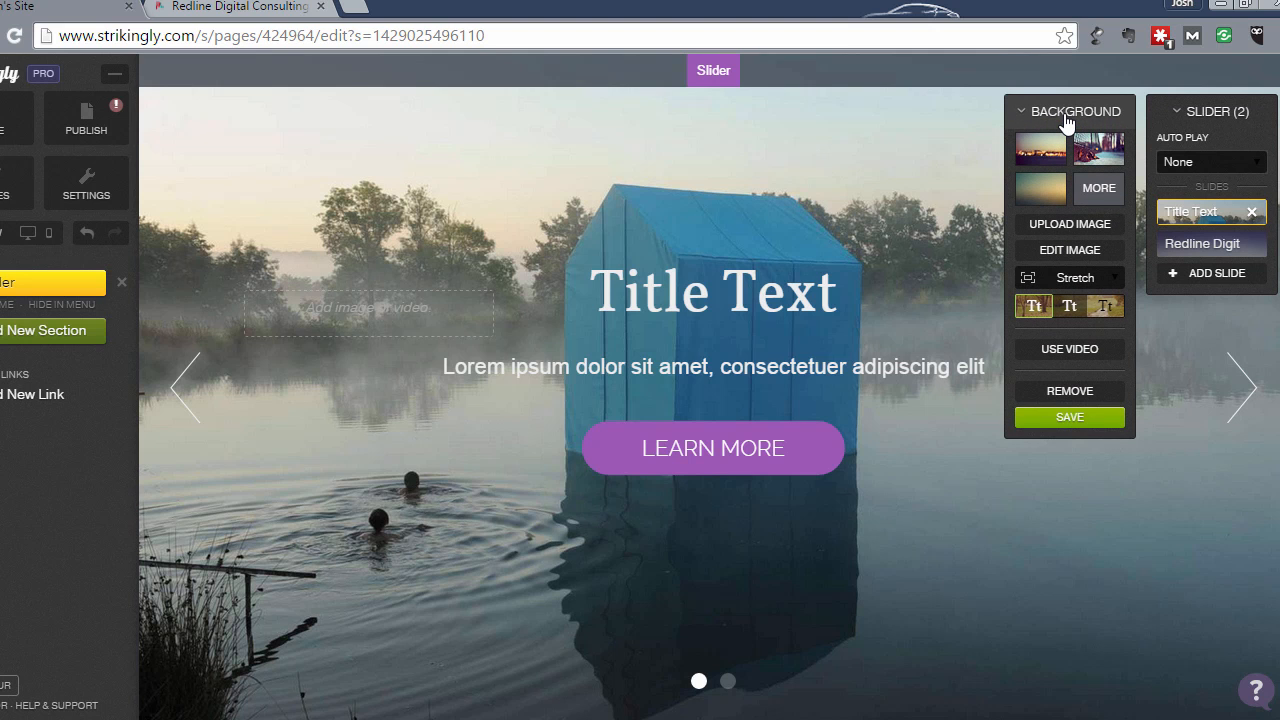
click(1050, 160)
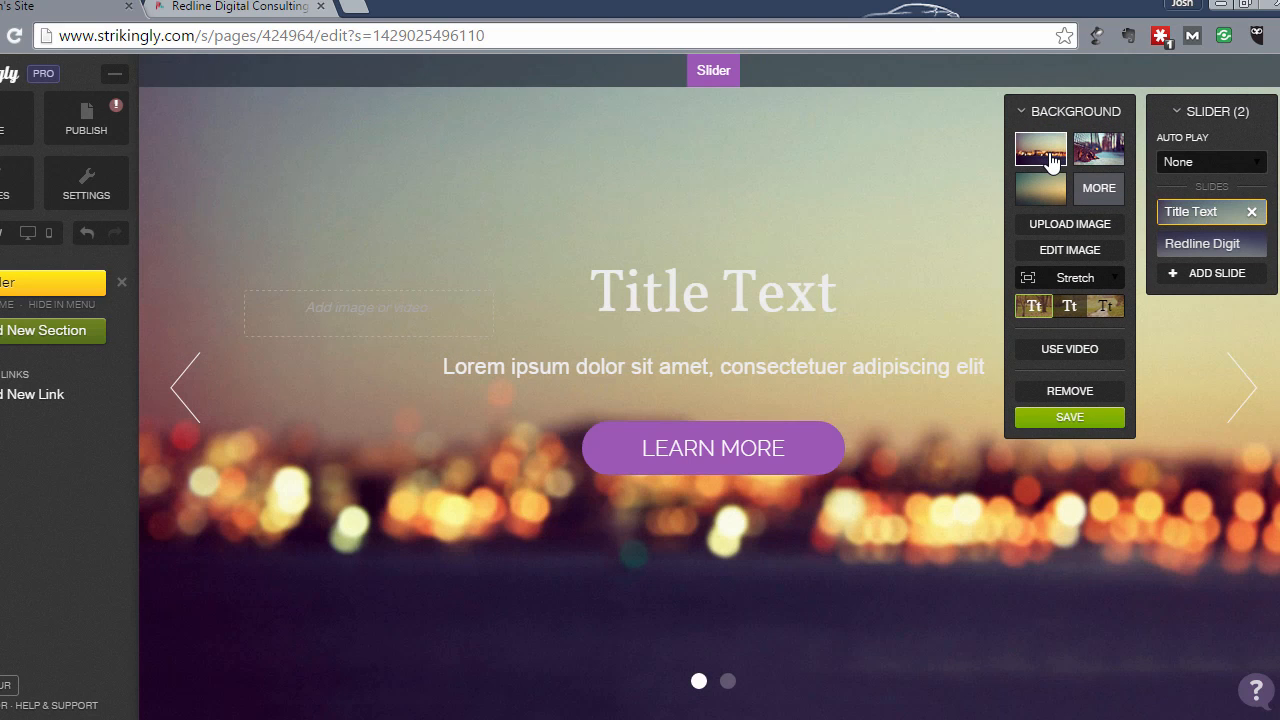
click(1080, 152)
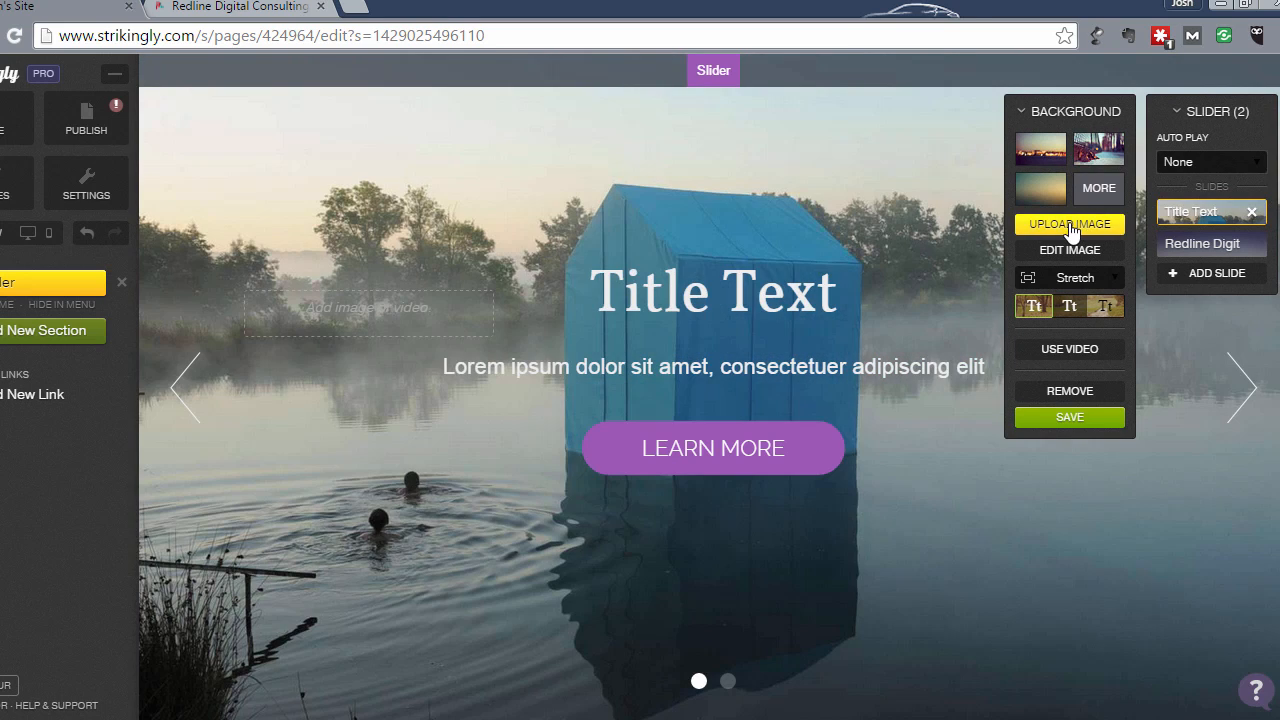
click(1070, 225)
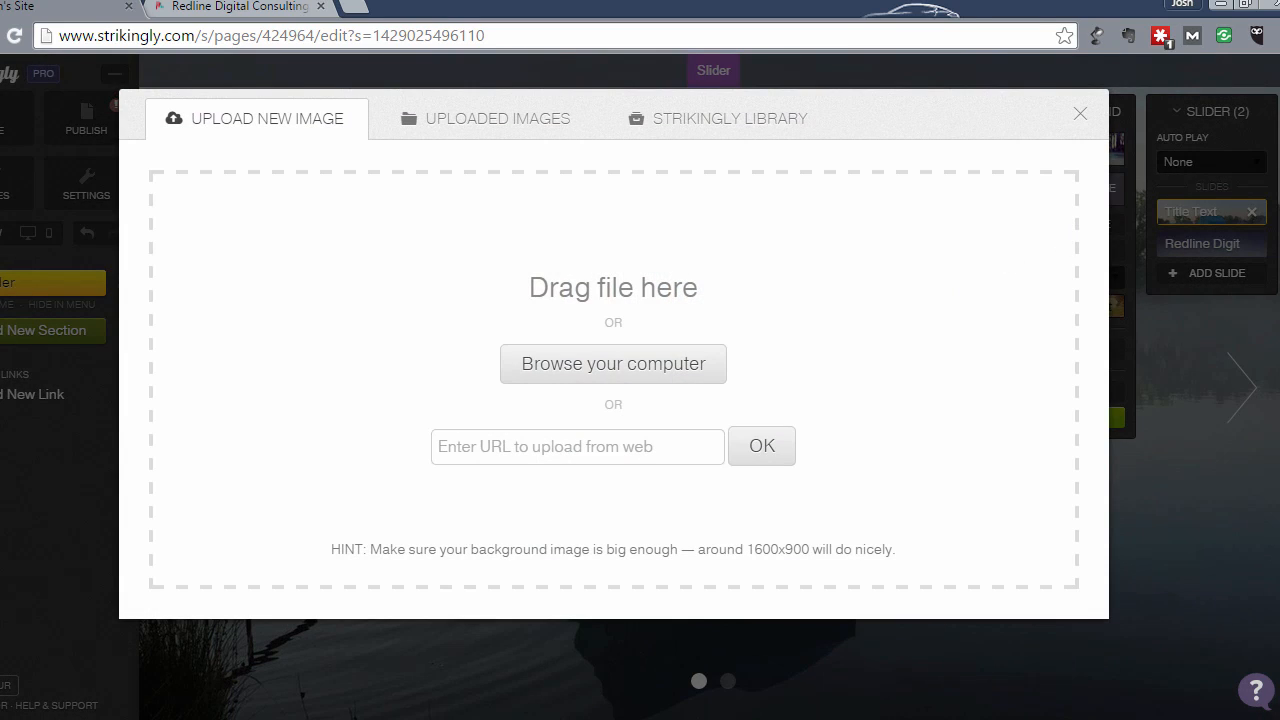
- Upload Dollarphotoclub_52262204 from the Redline HD Artwork folder as the slide background
key(alt+Tab)
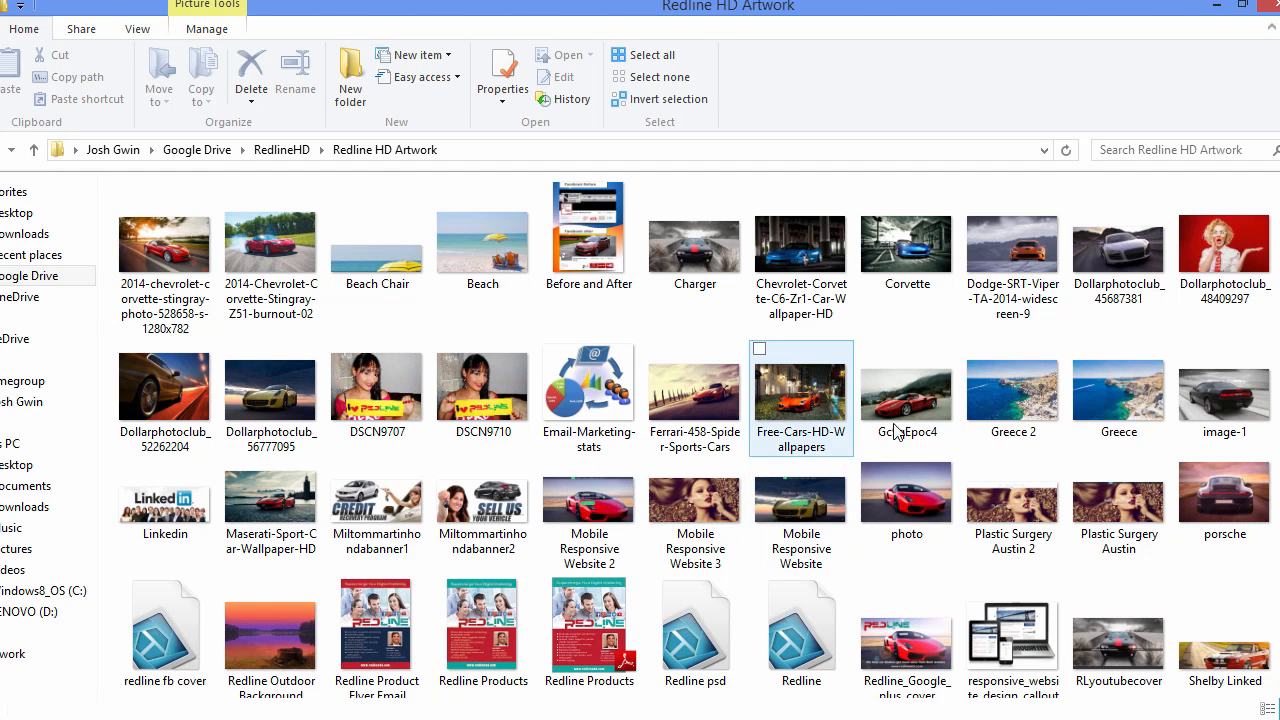
click(1015, 306)
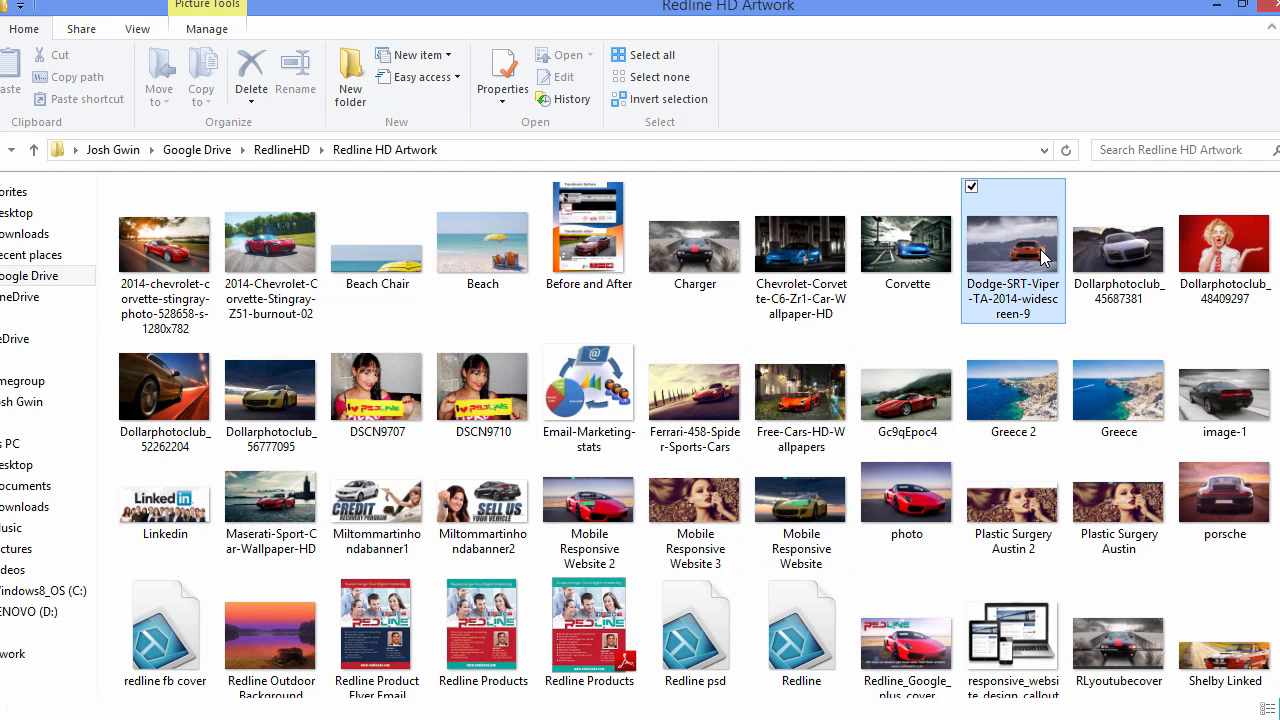
click(1240, 8)
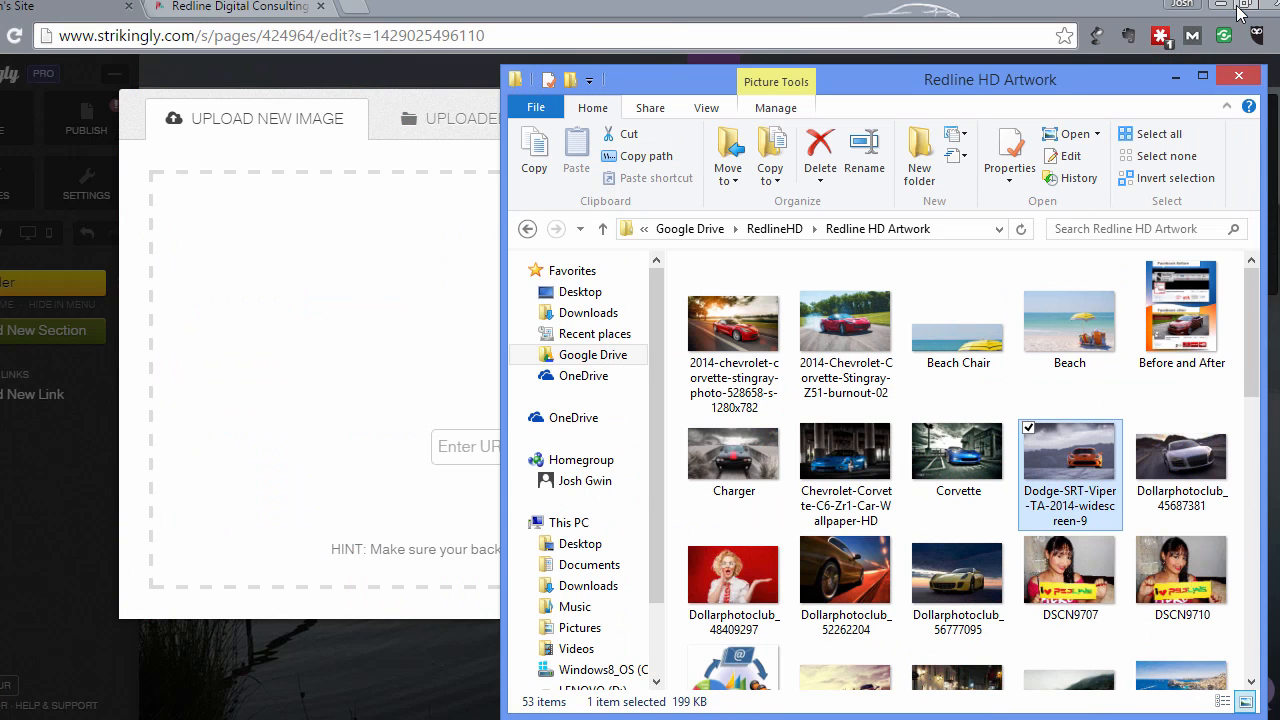
click(862, 578)
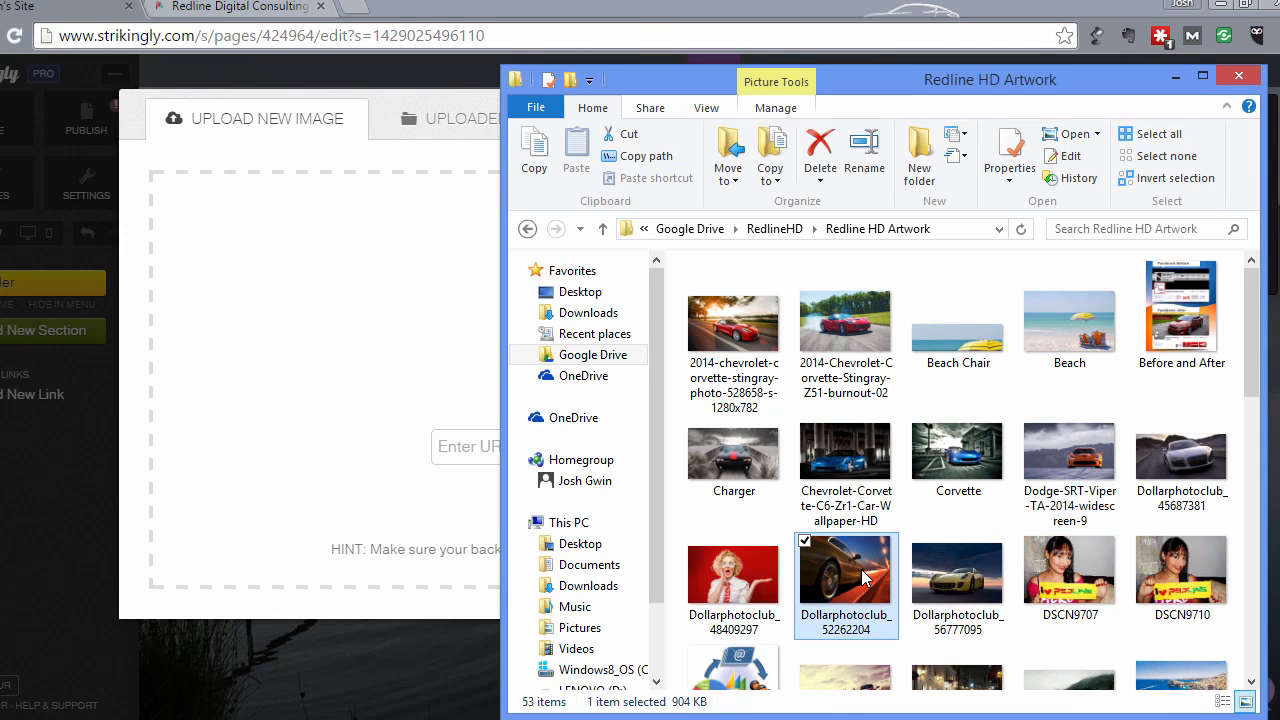
double_click(862, 578)
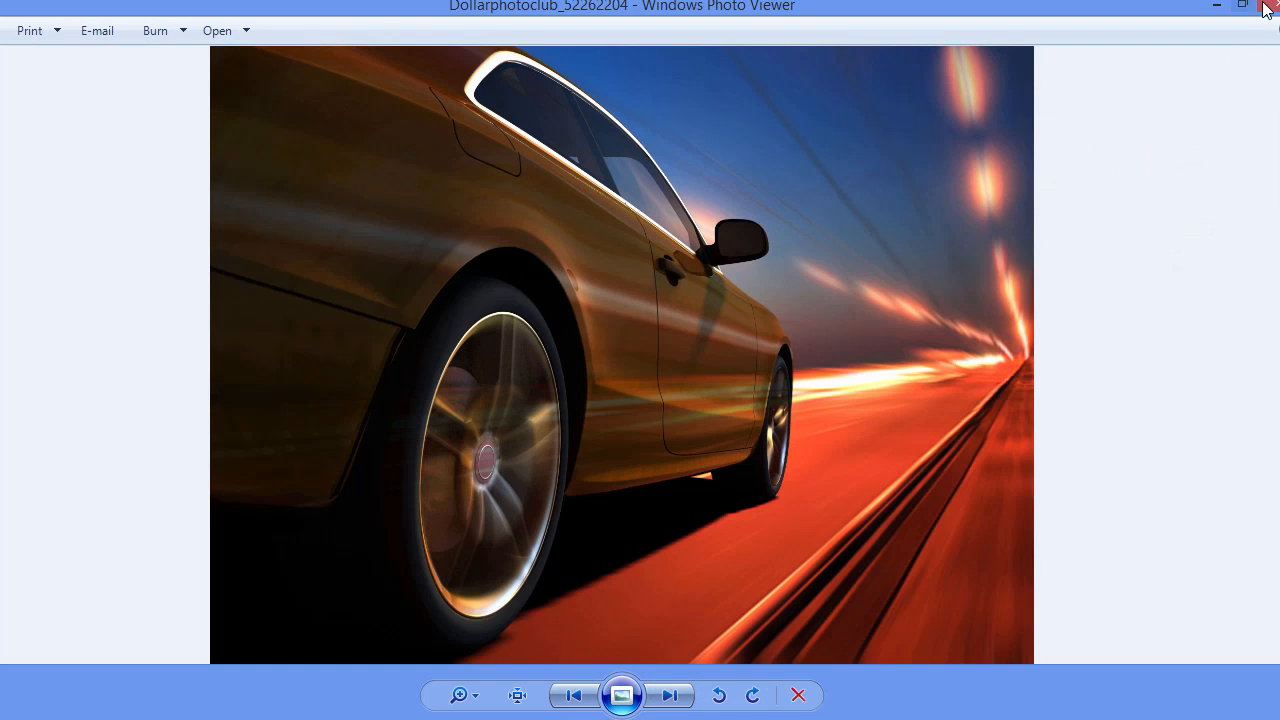
click(1268, 6)
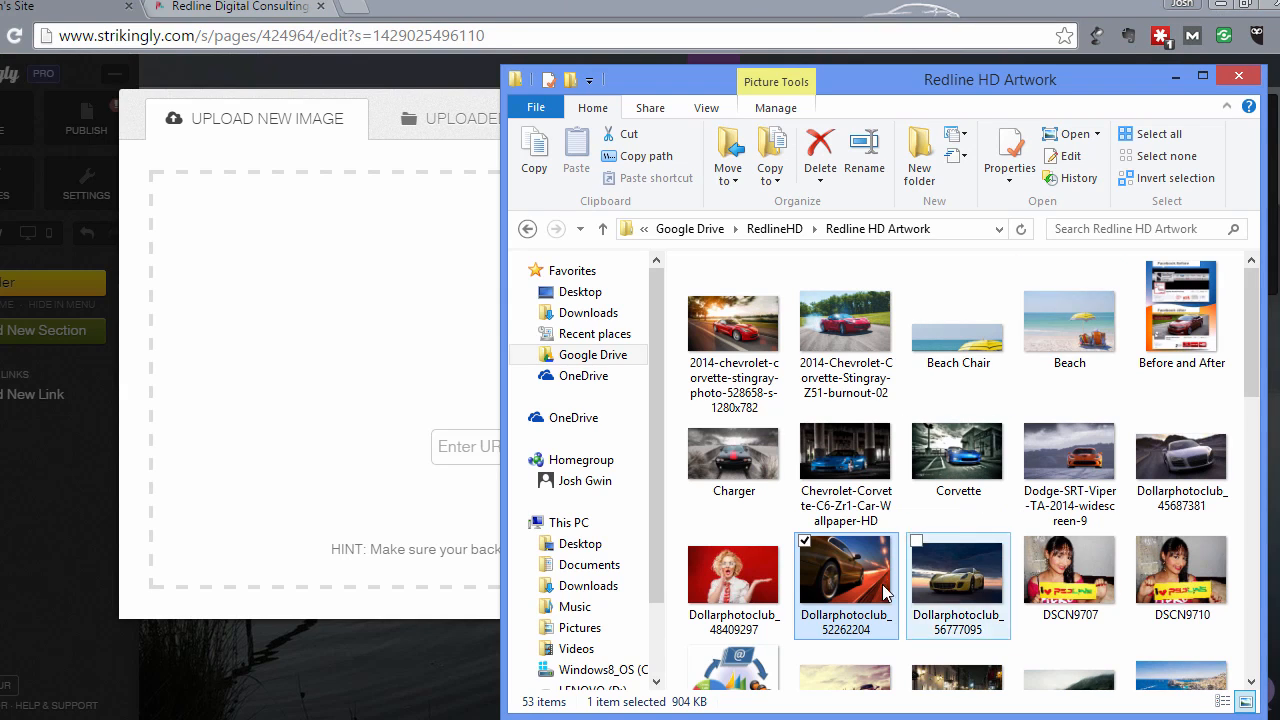
drag(882, 592, 347, 442)
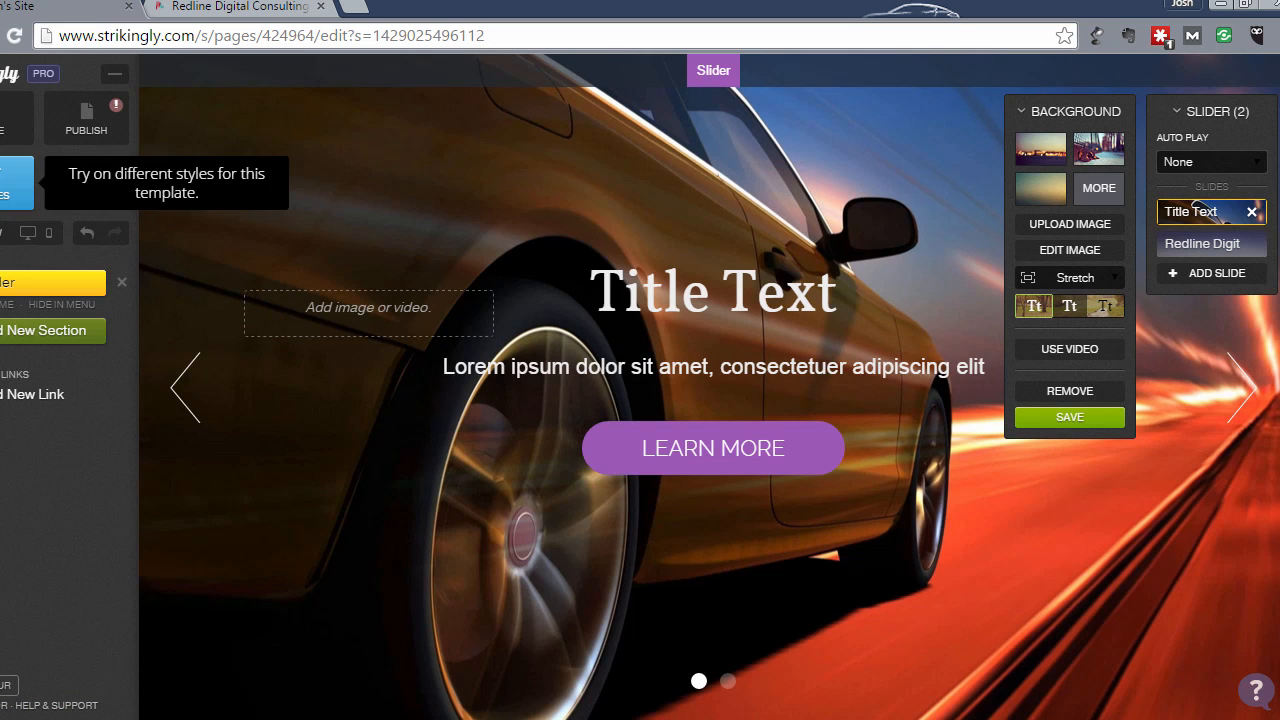
- Apply the Sapphire site style and save the golden car photo as the slide background
click(15, 183)
click(24, 180)
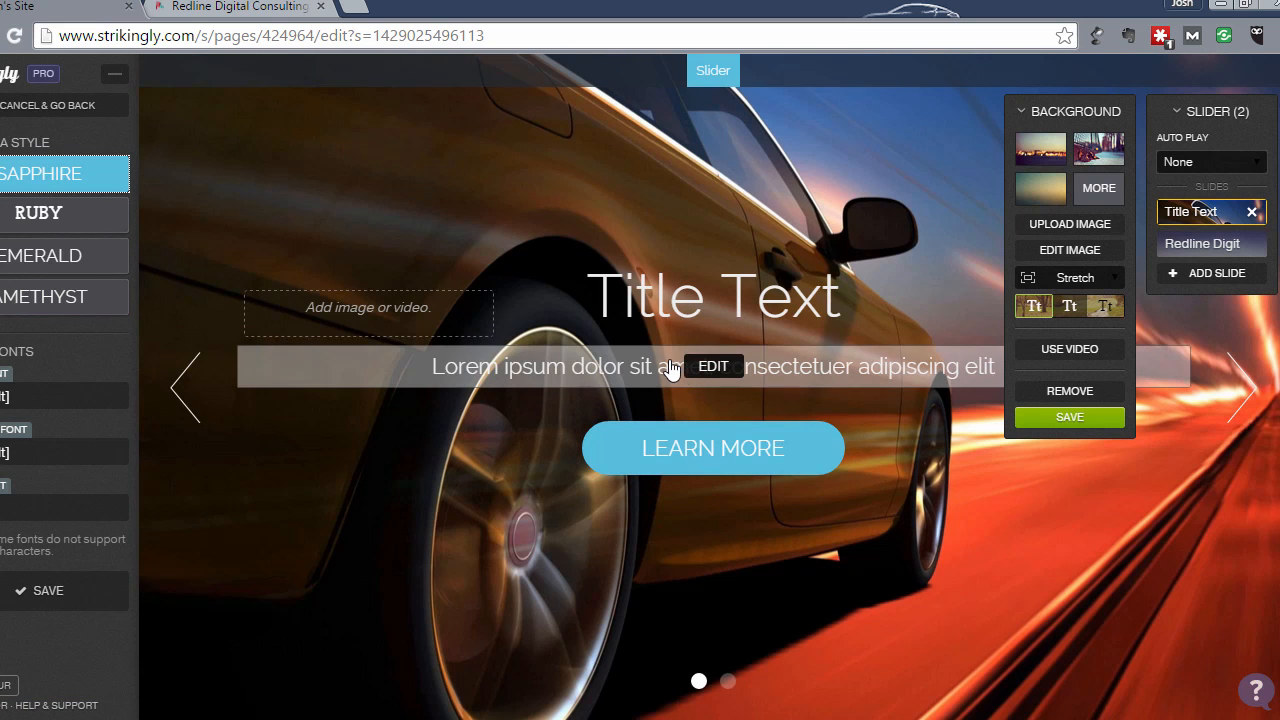
click(1055, 427)
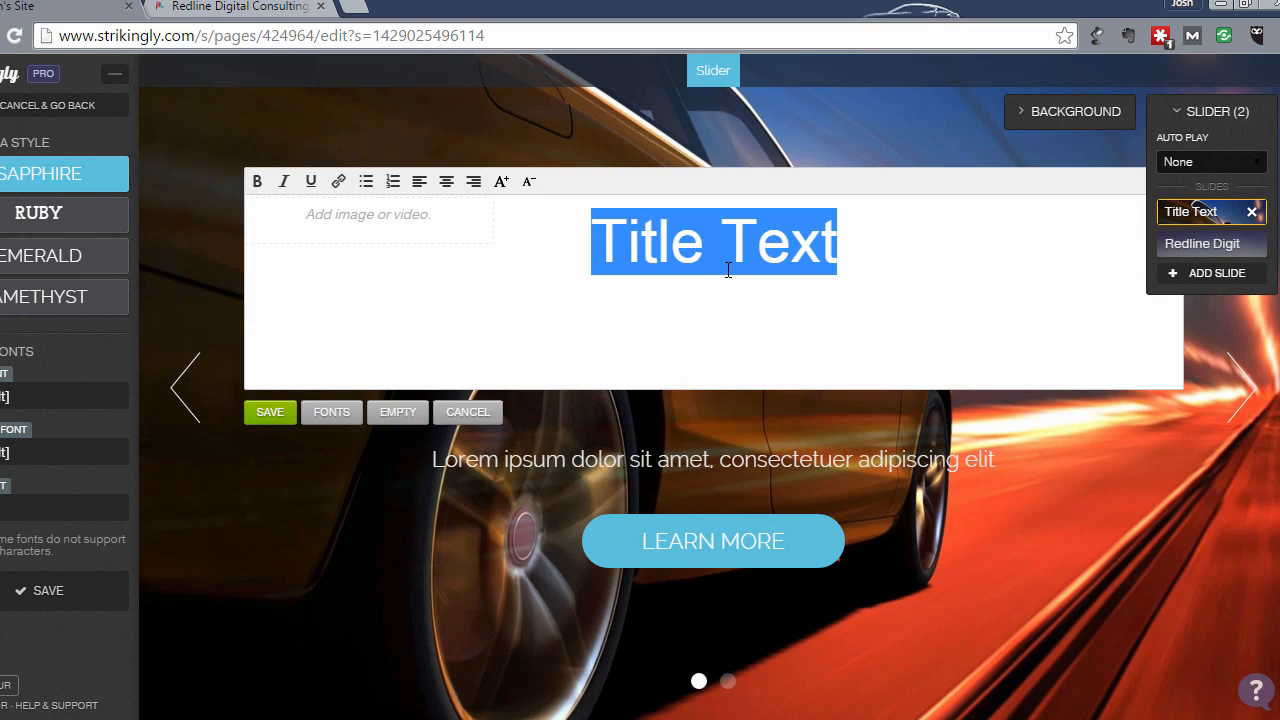
- Replace the Title Text heading with 'Redline Your Brand.' and save it
text(Redlin)
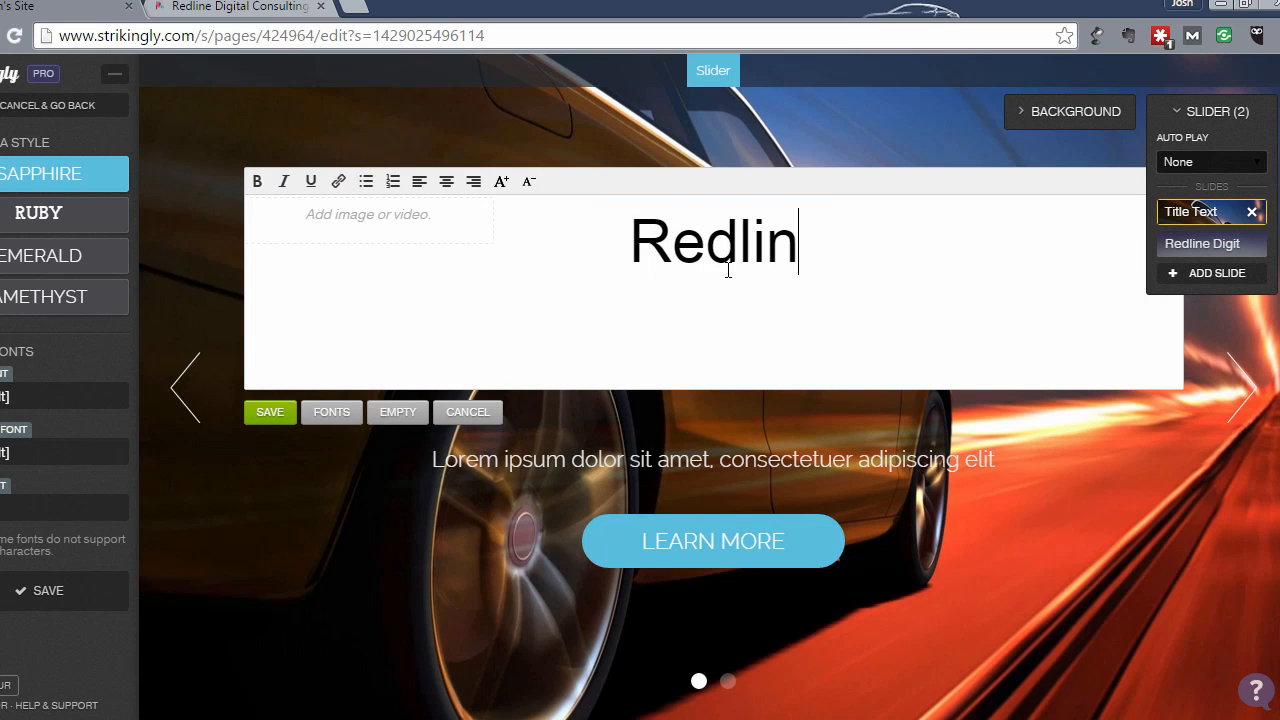
text(e Your )
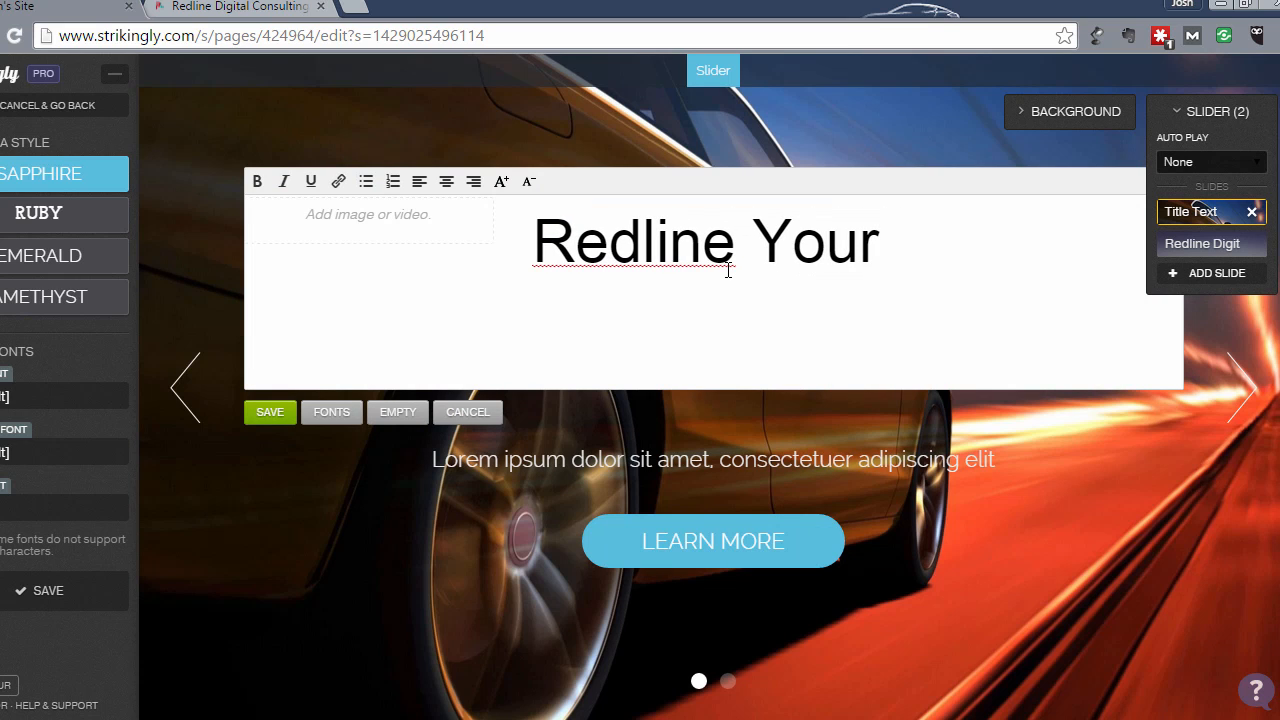
text(Brand.)
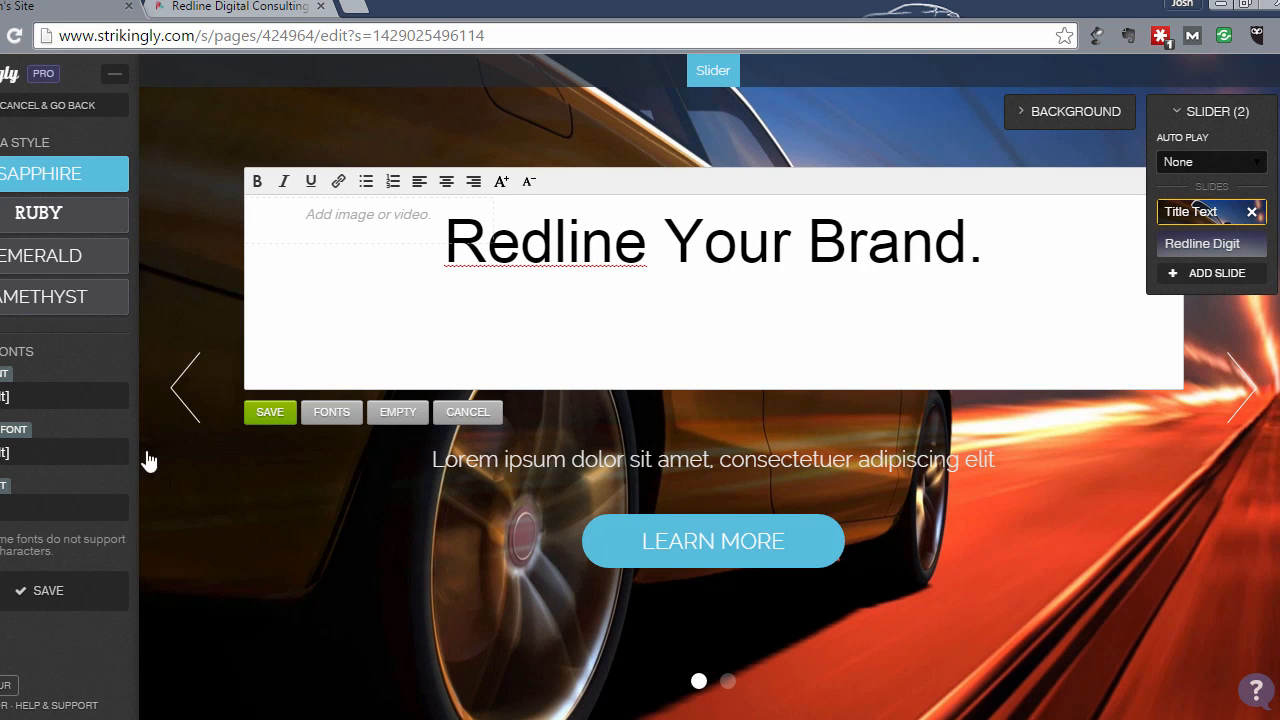
click(266, 414)
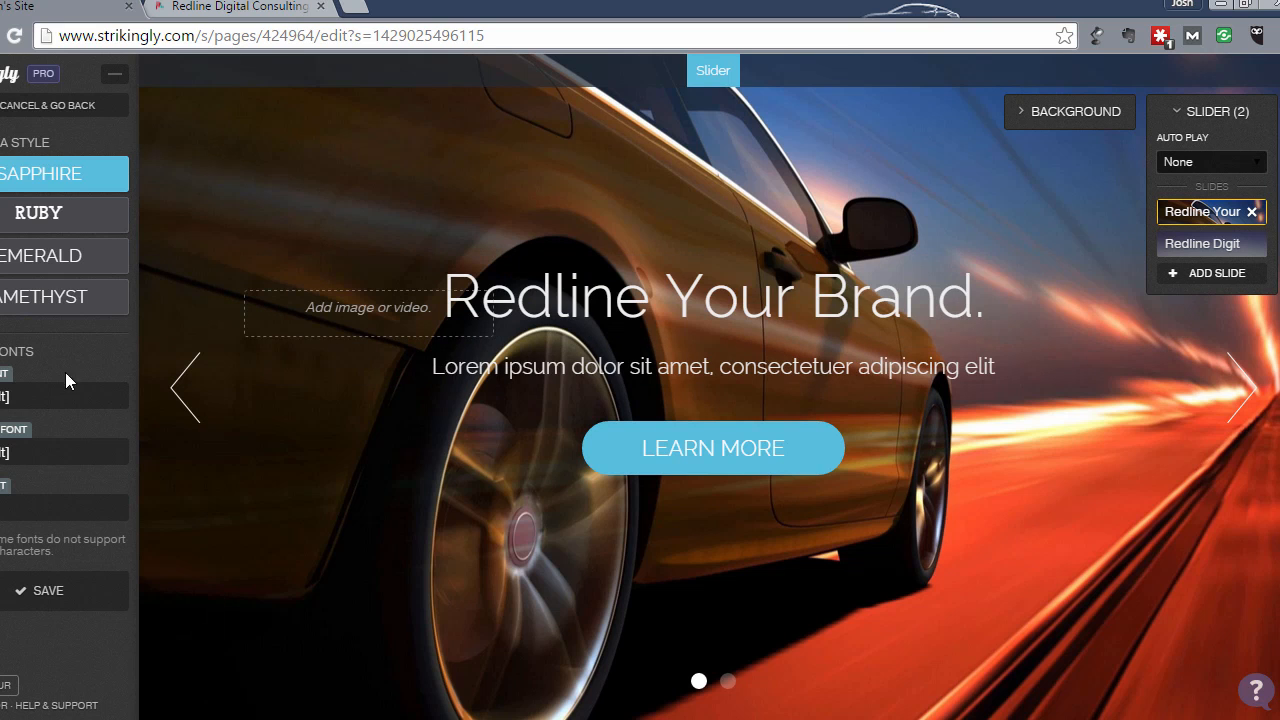
- Switch the 'Redline Your Brand.' heading to a bold slab-serif font from the Heading Font list
click(10, 455)
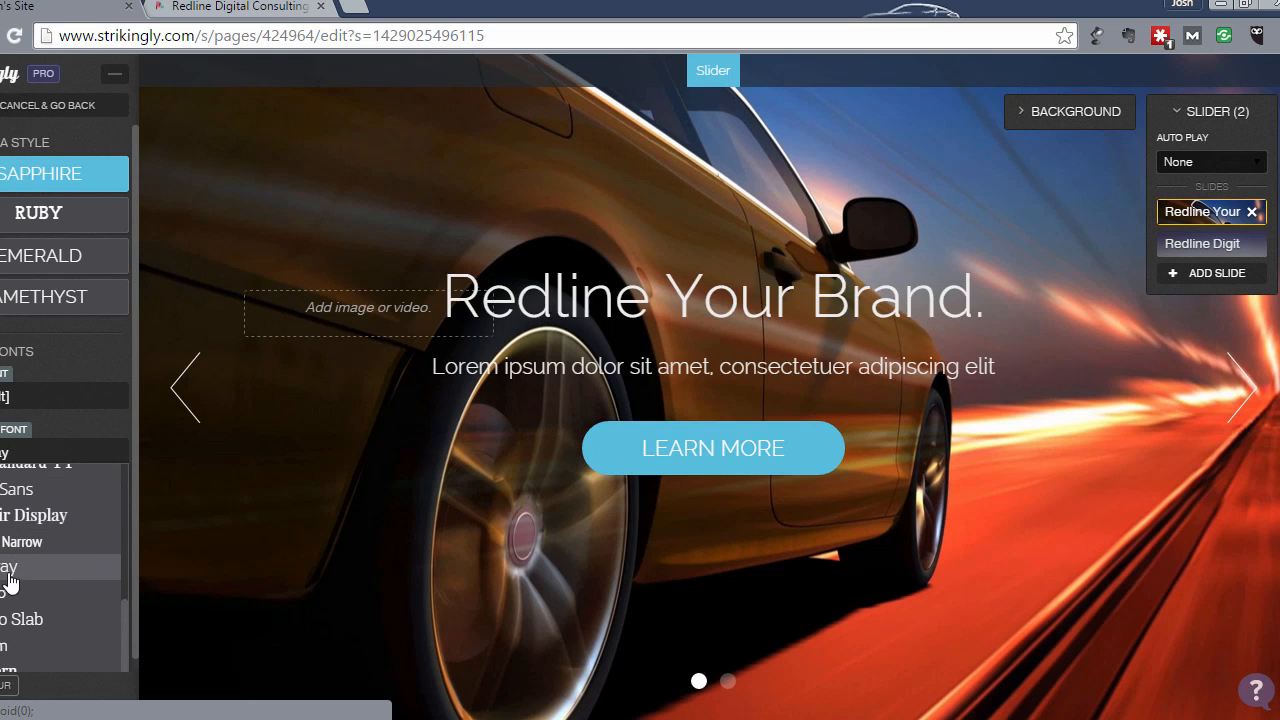
scroll(6, 596, up, 5)
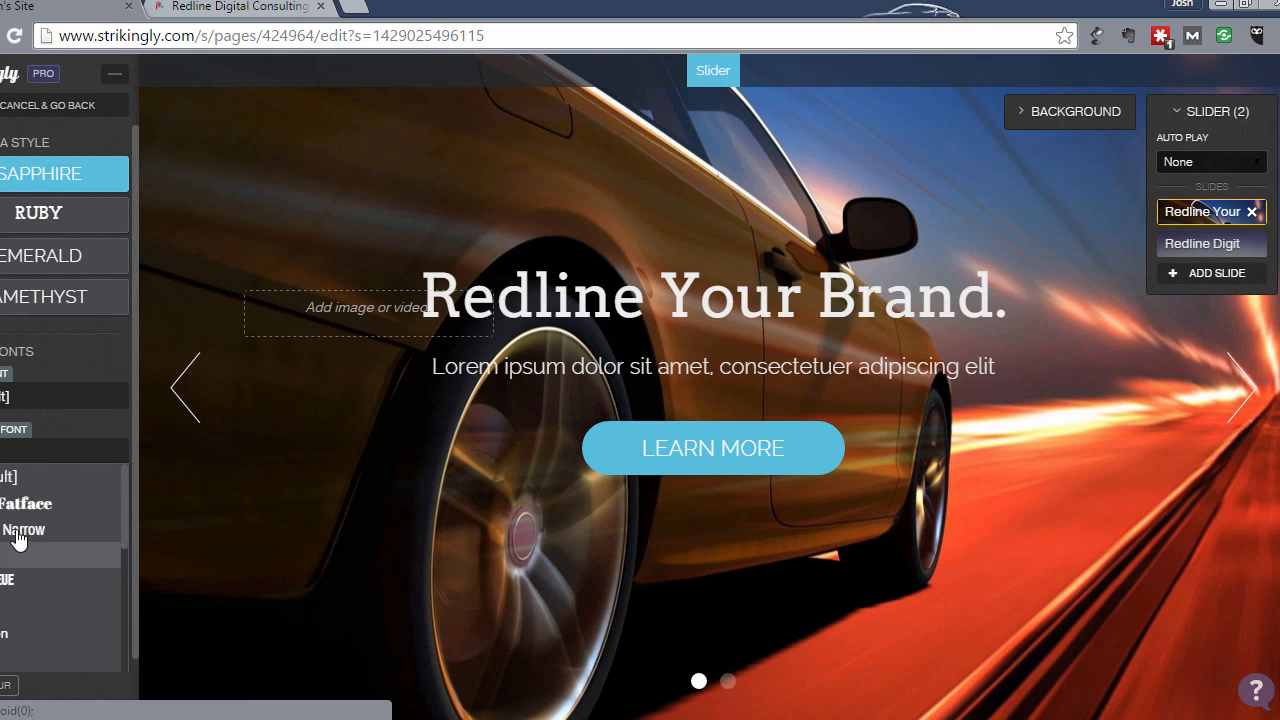
scroll(26, 505, down, 2)
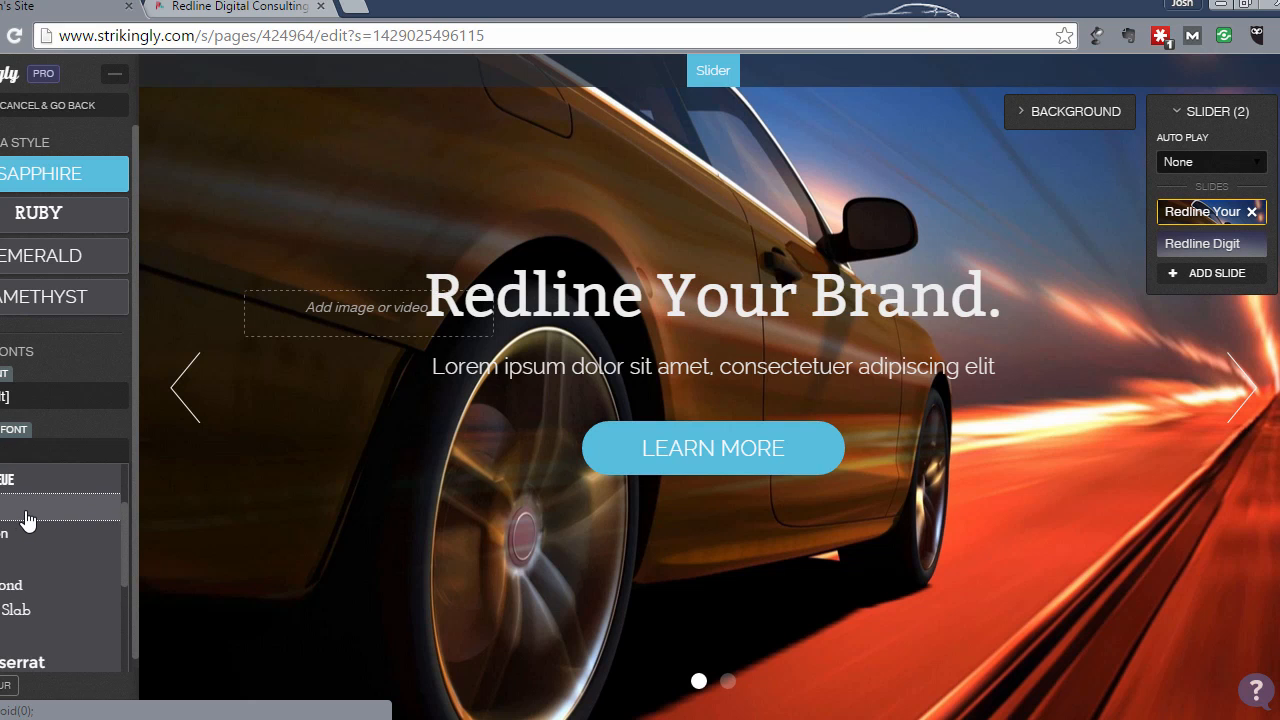
click(26, 521)
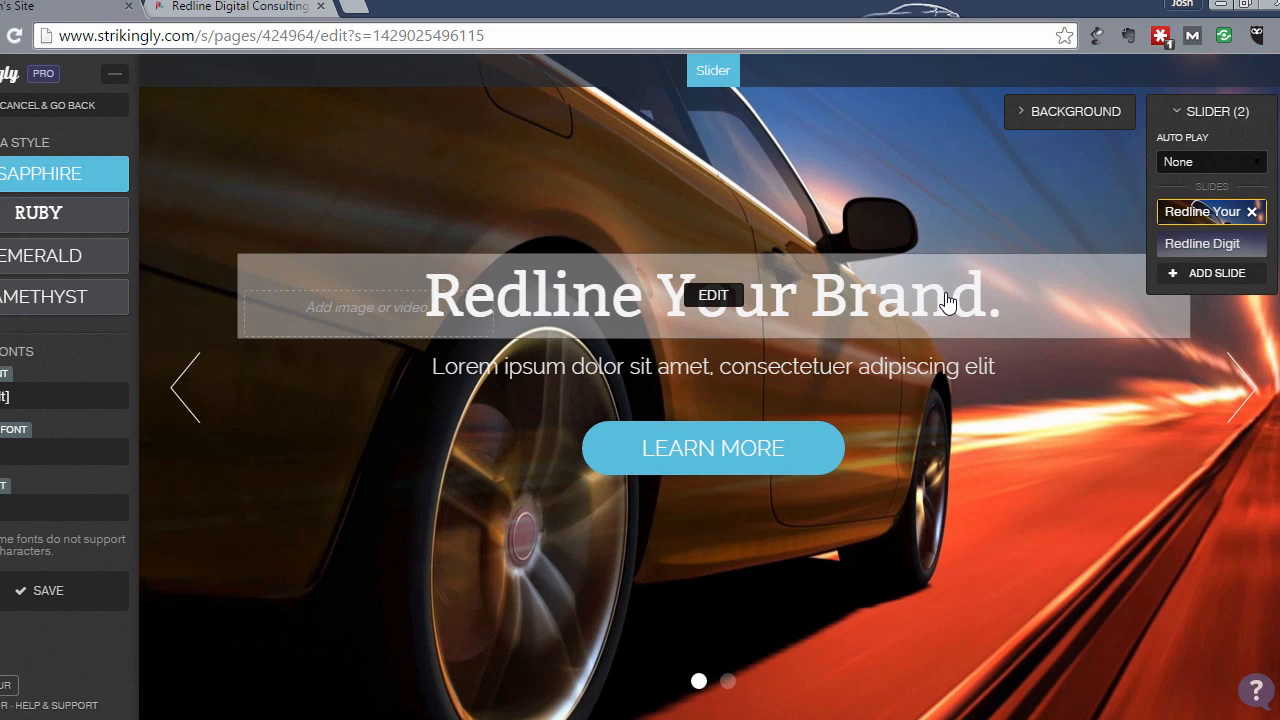
click(940, 304)
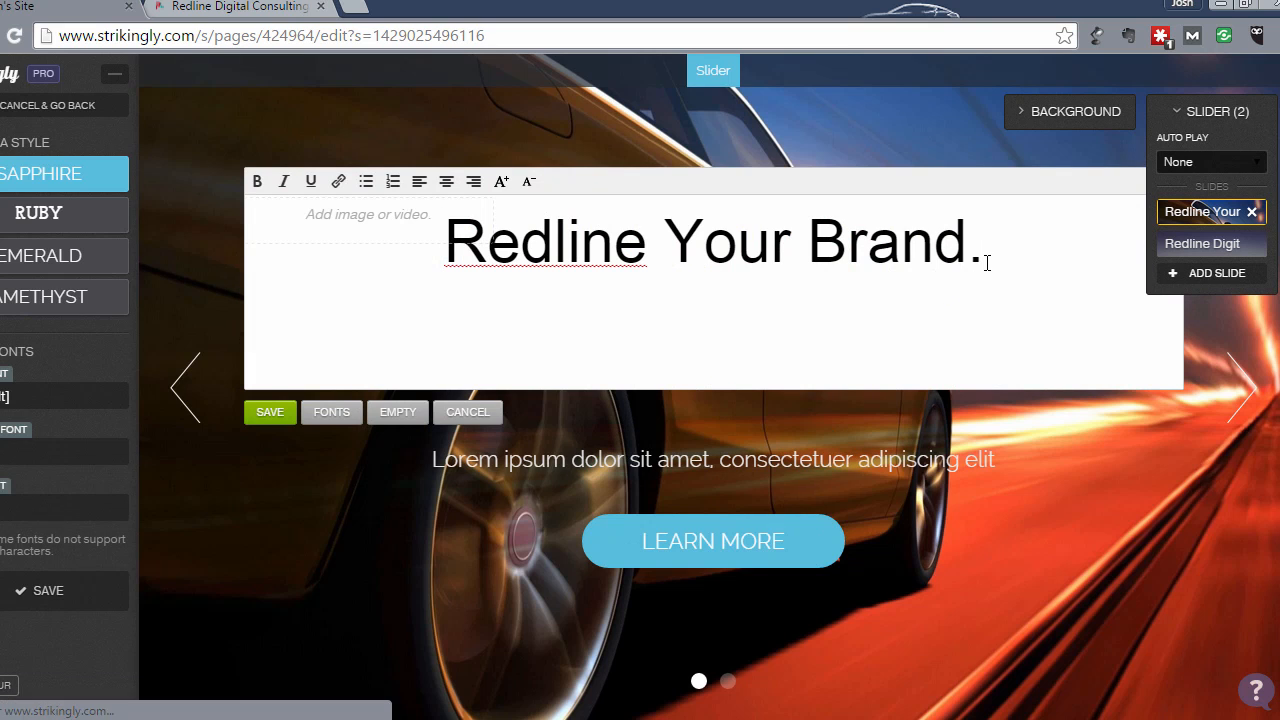
- Drop the period after 'Brand' and replace the Lorem subtitle with 'Find out how we can supercharge your digital marketing'
key(BackSpace)
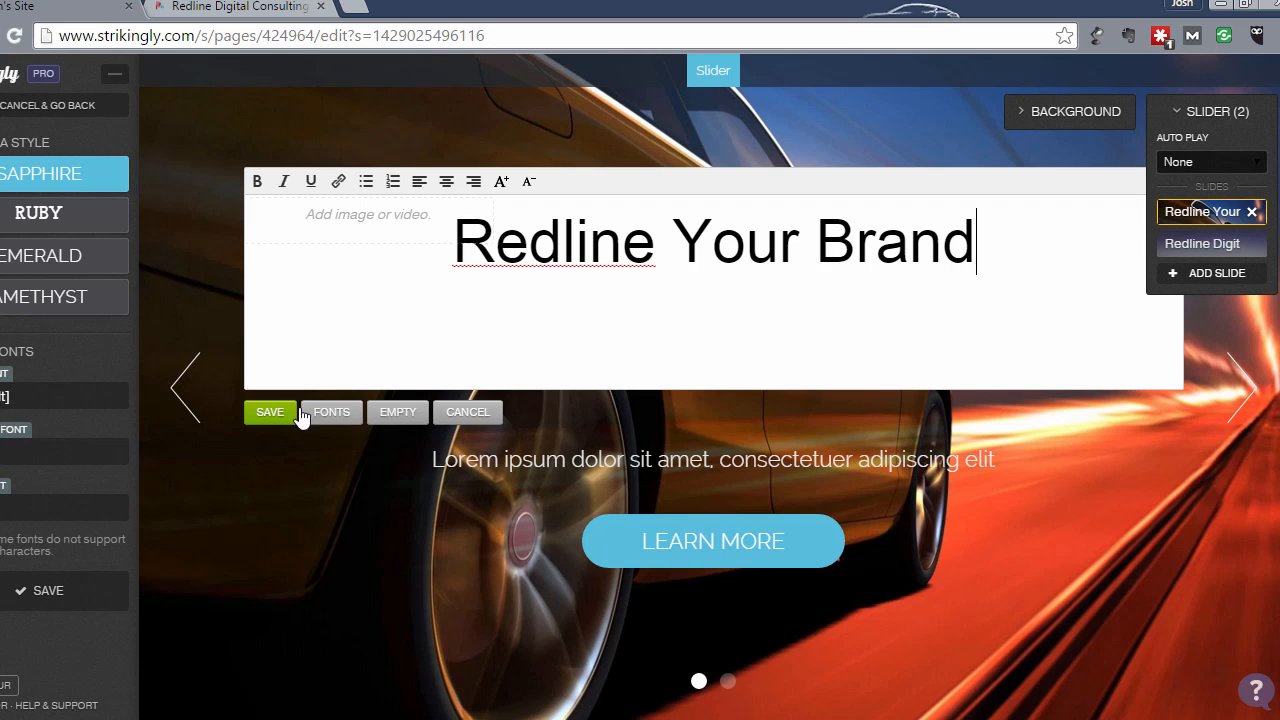
click(266, 410)
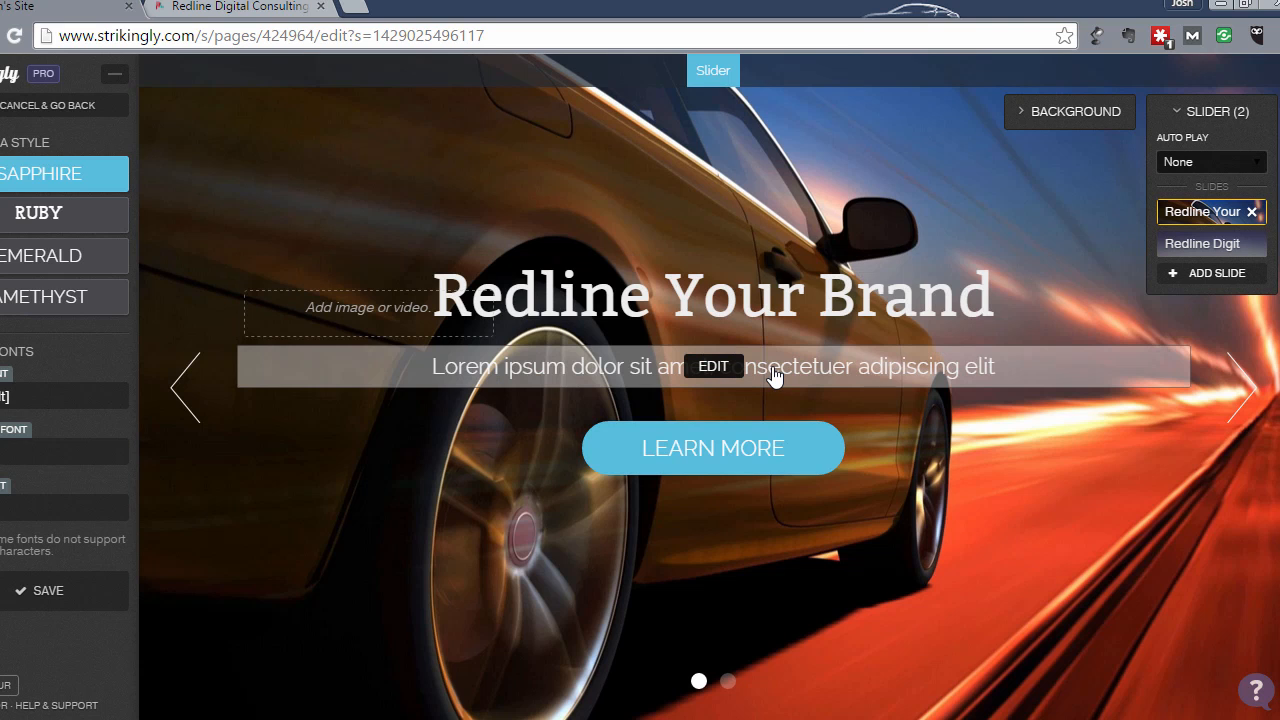
click(775, 376)
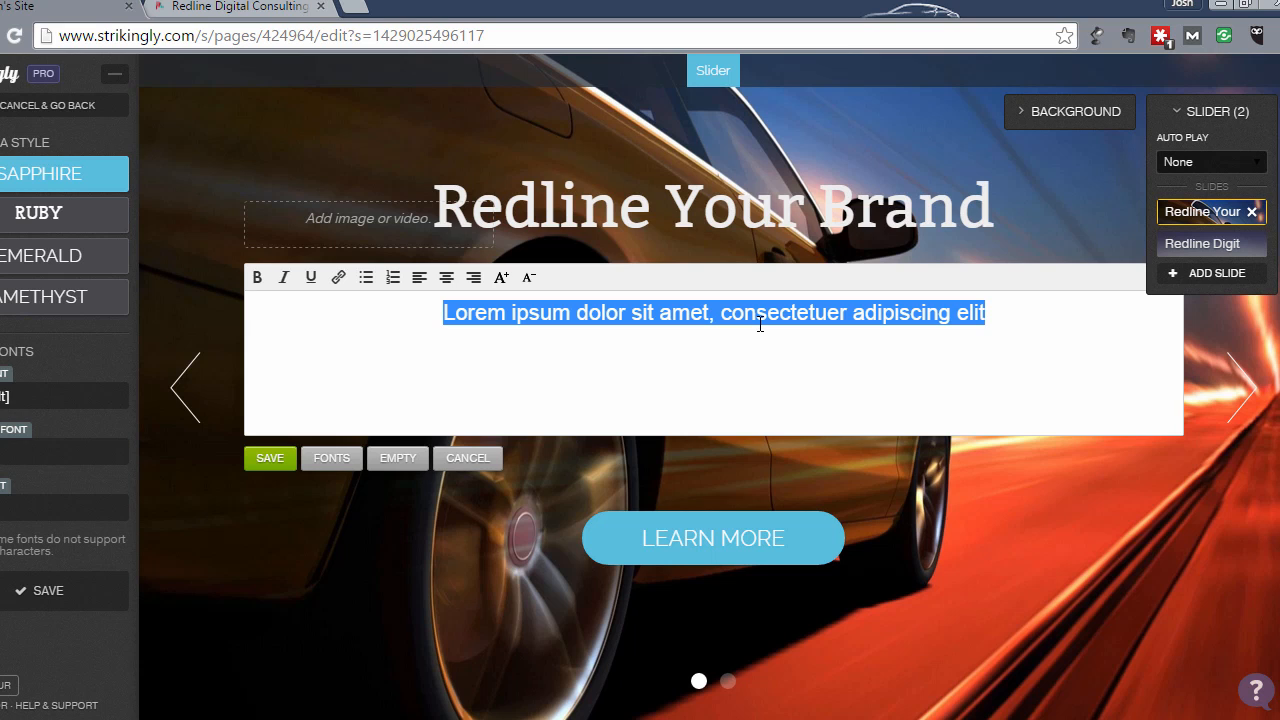
text(Fin)
key(BackSpace)
key(BackSpace)
key(BackSpace)
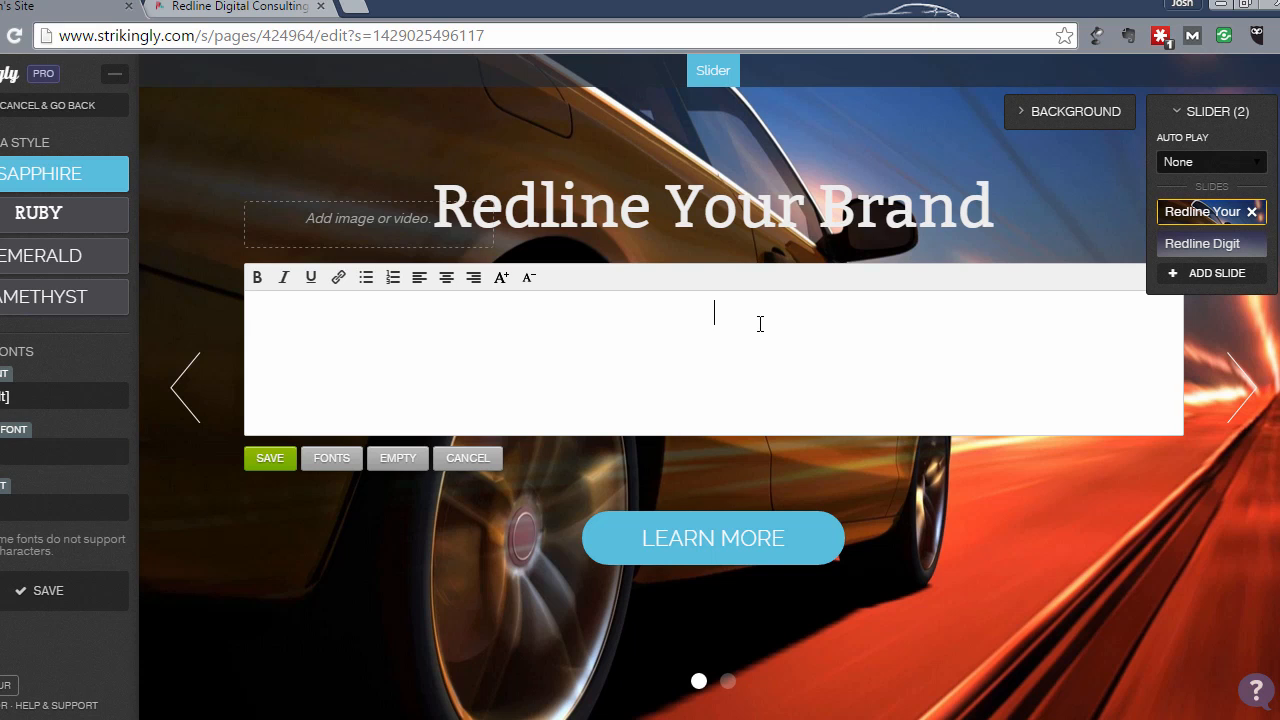
text(Fidn)
key(BackSpace)
key(BackSpace)
key(BackSpace)
text(ind h)
key(BackSpace)
text(out how we can )
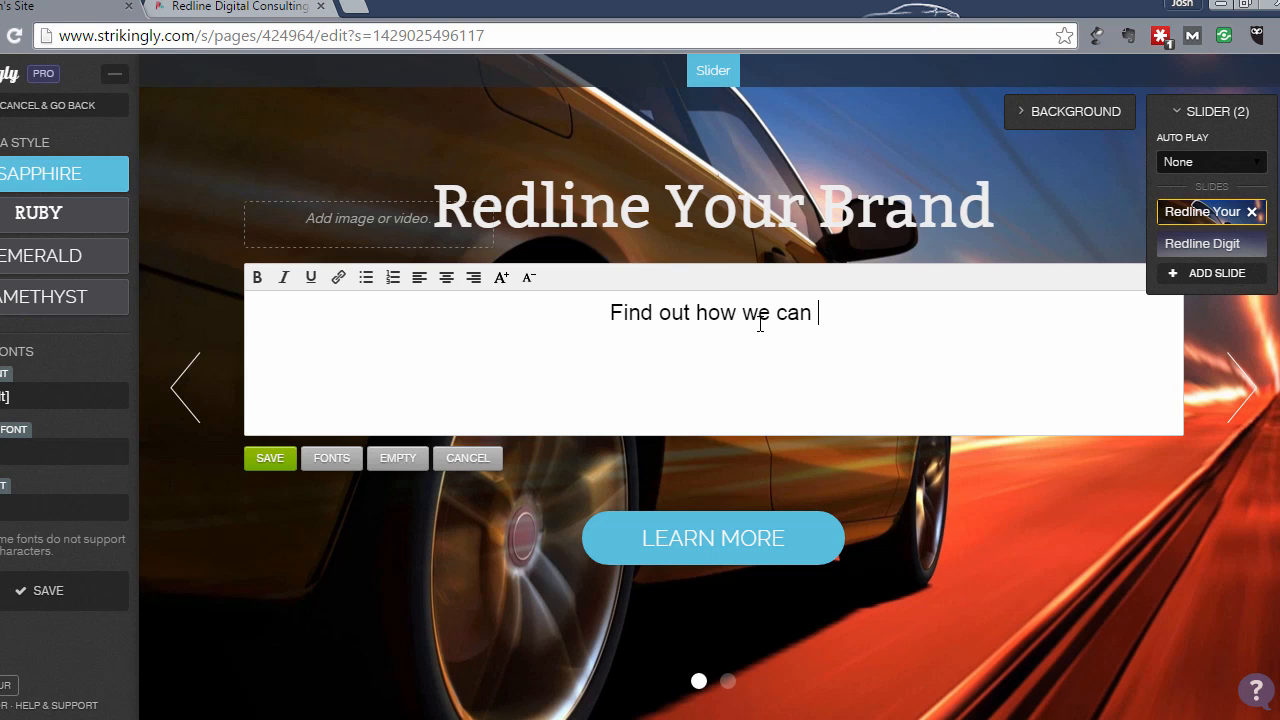
text(supercharge yo)
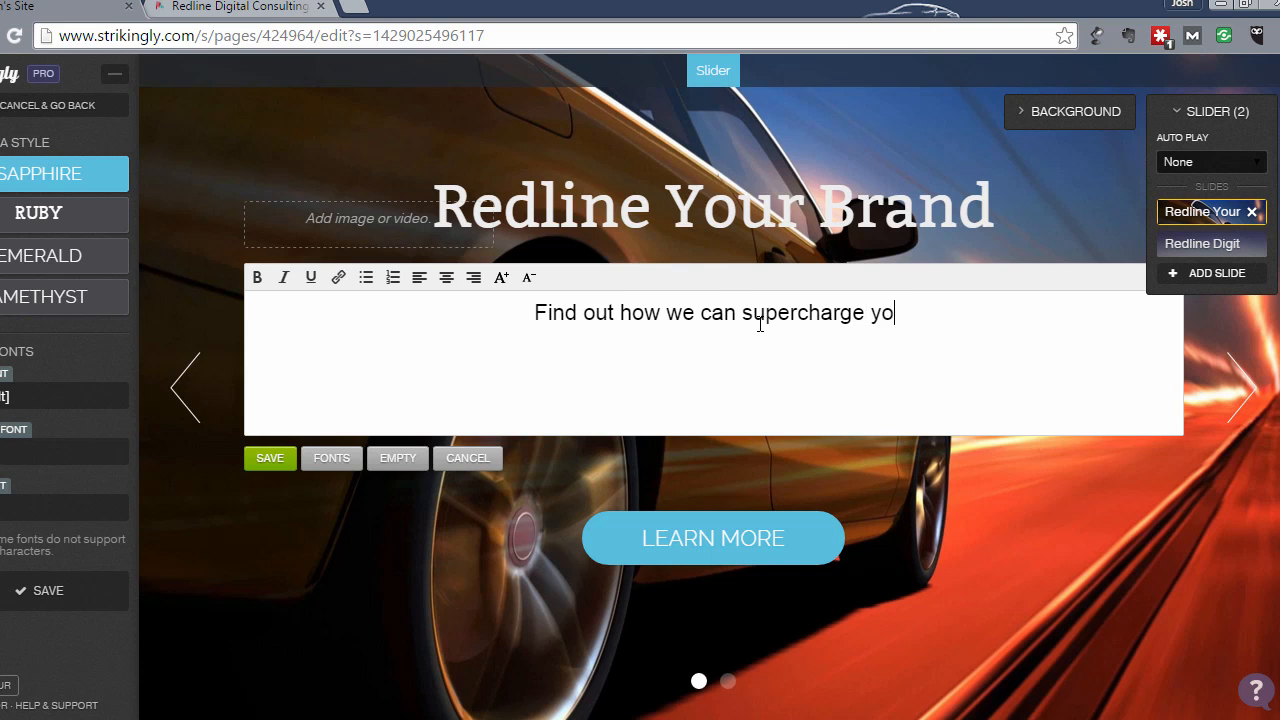
text(ur digital marketing.)
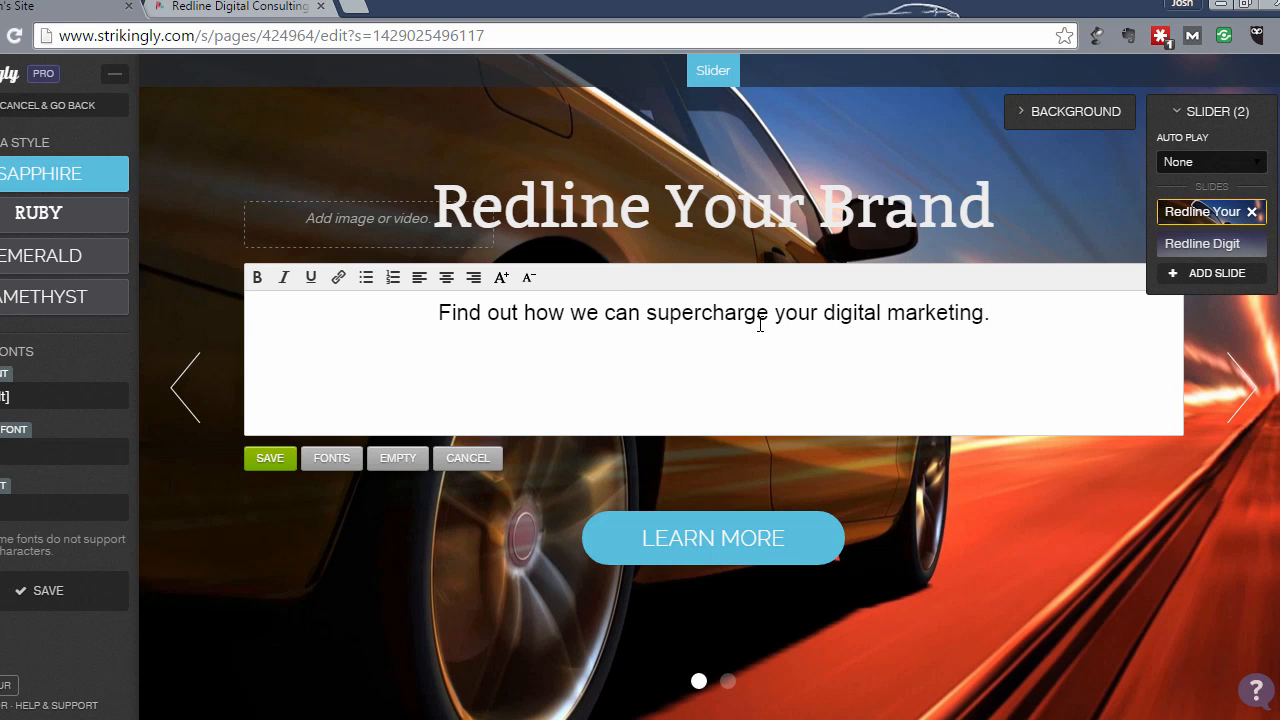
key(BackSpace)
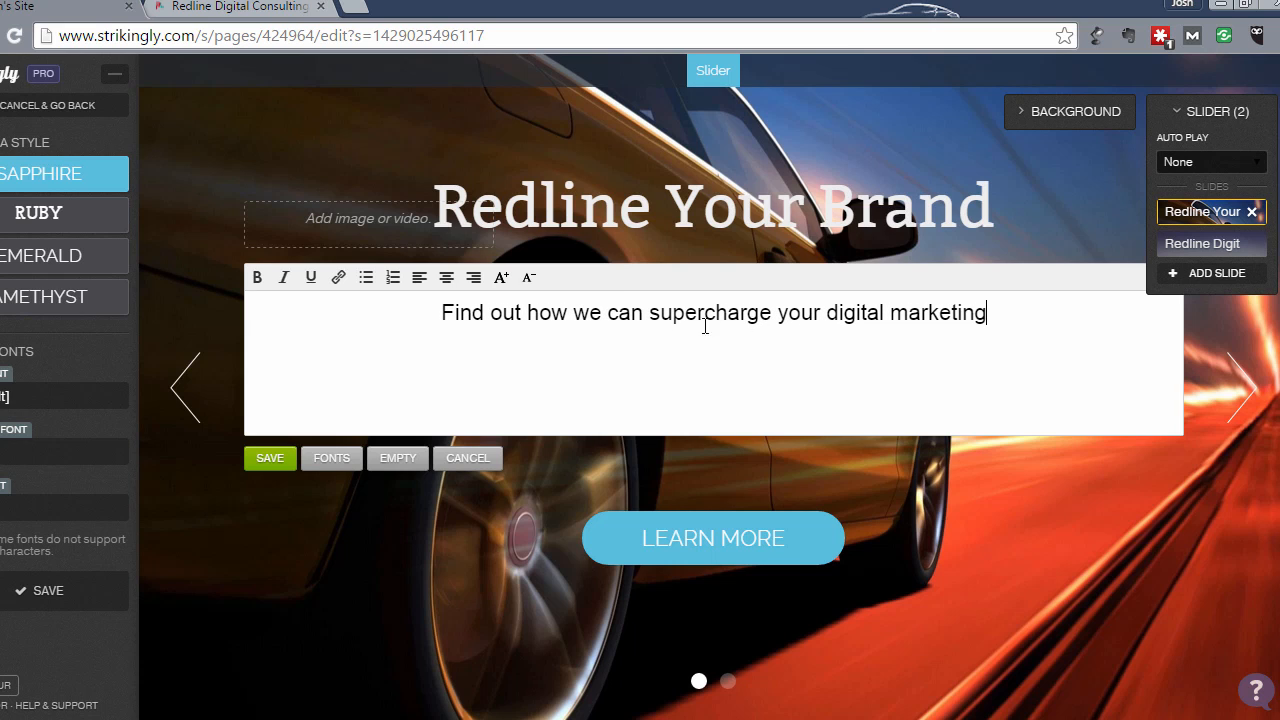
click(264, 458)
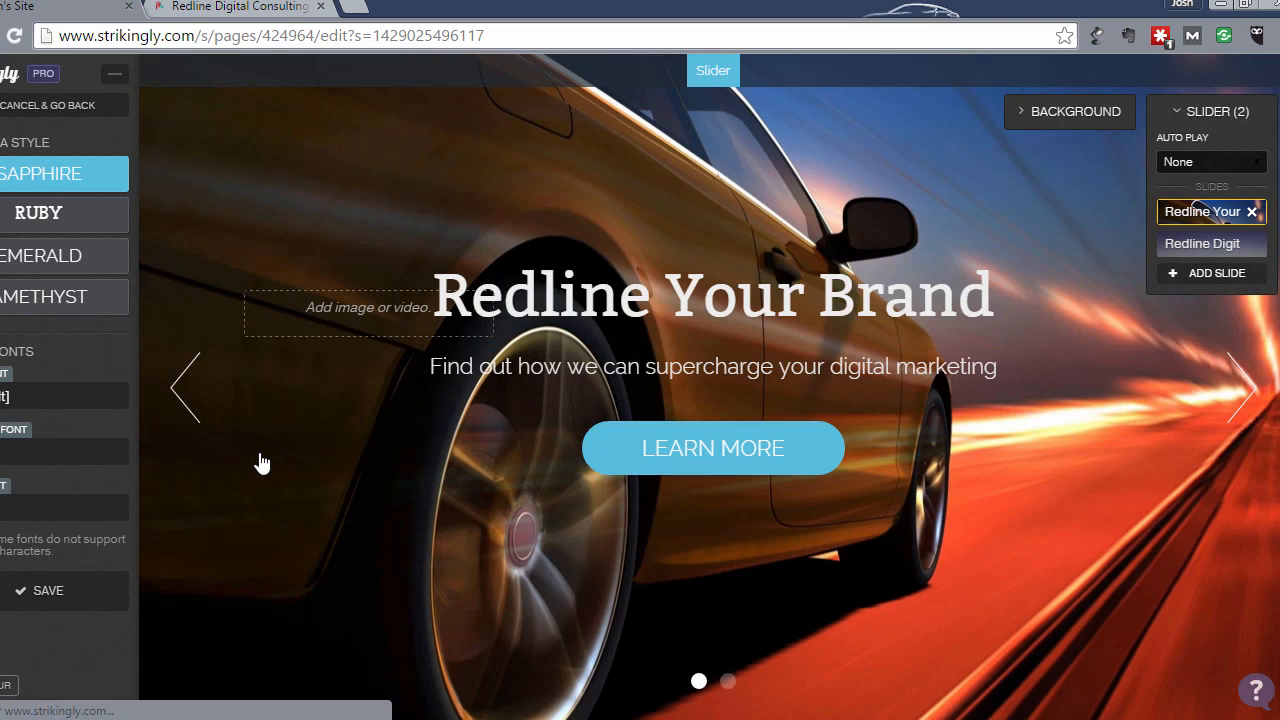
- Pick a new body font for the subtitle in the Styles panel and save the changes
click(55, 508)
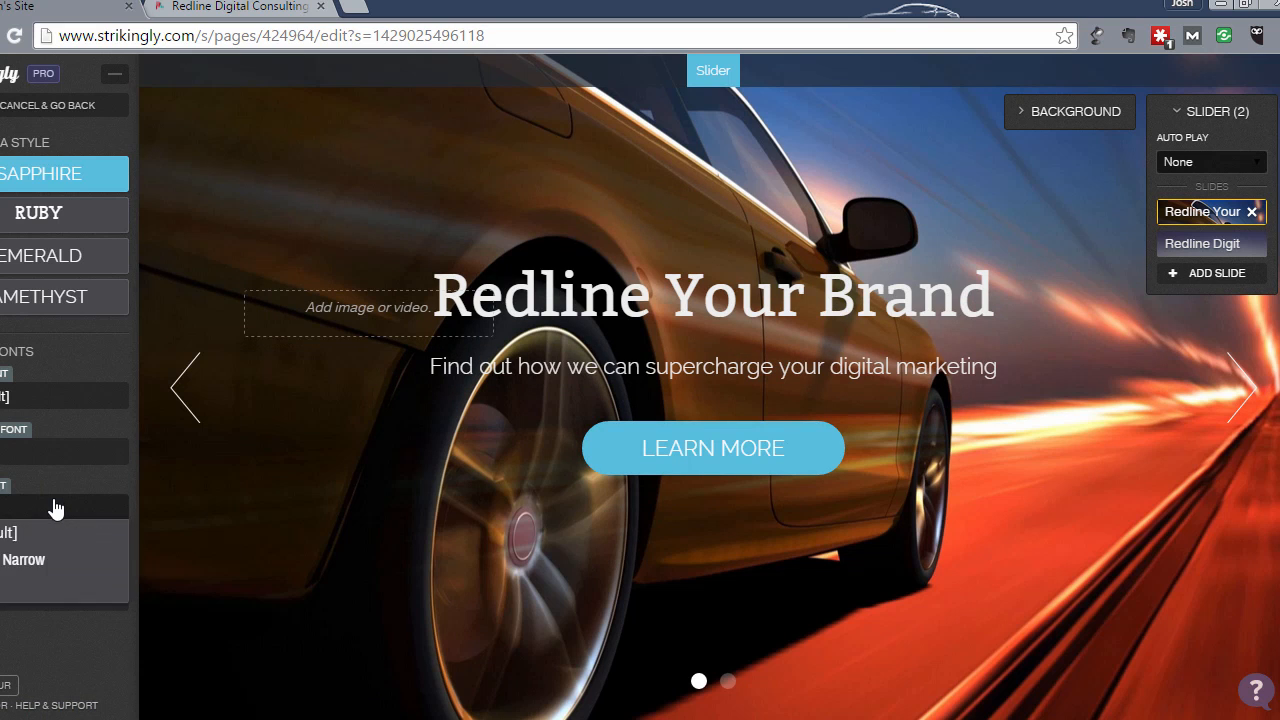
click(22, 590)
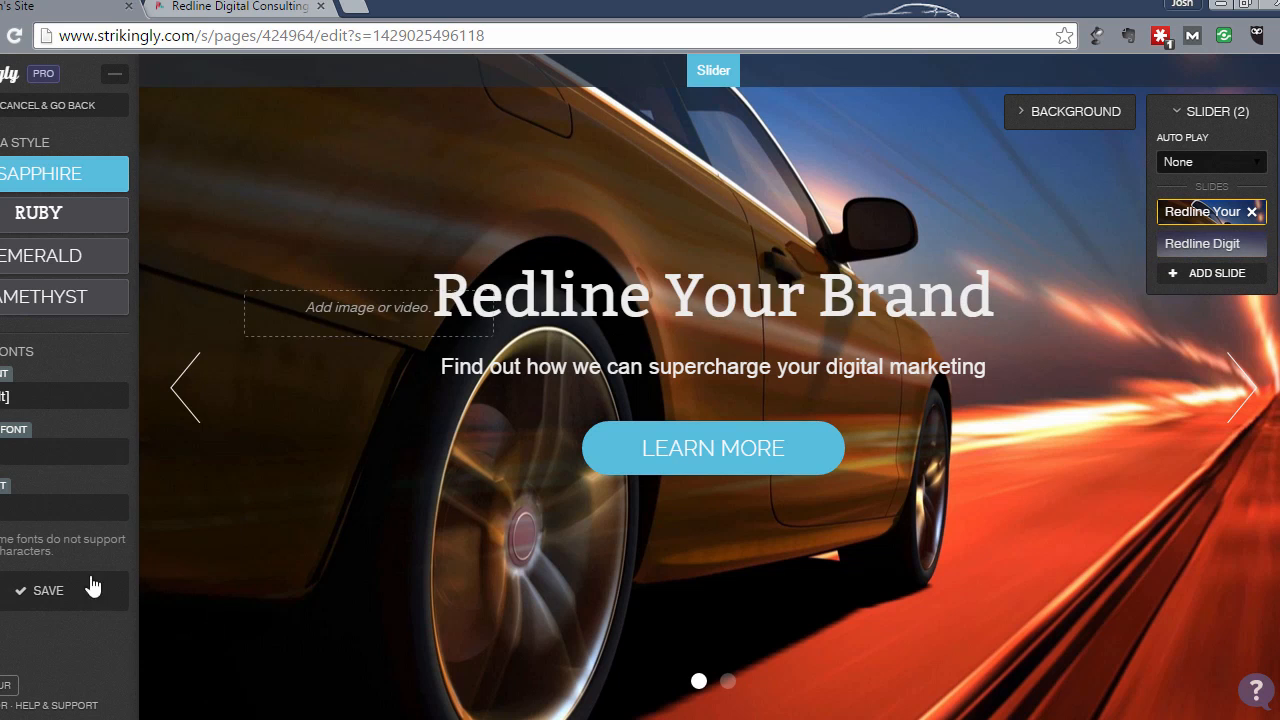
click(40, 592)
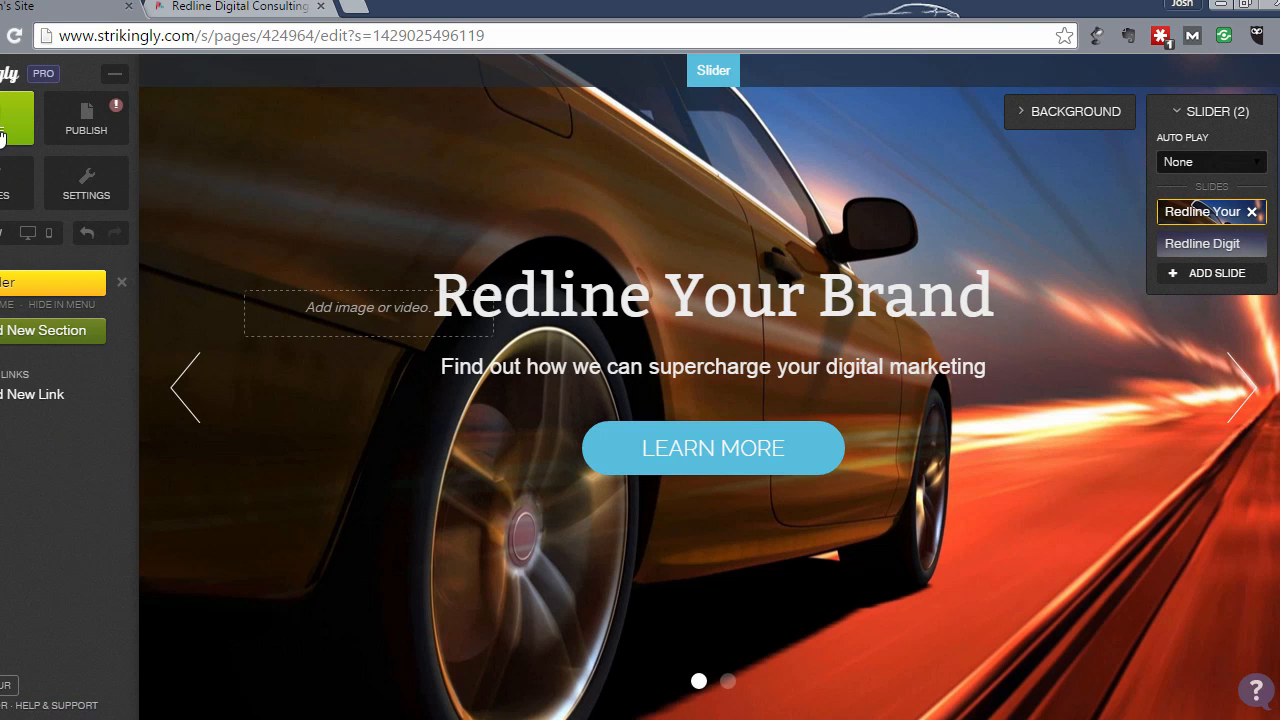
- Save the site, then order the slider: Redline Digital Consulting first, Redline Your Brand second
click(2, 136)
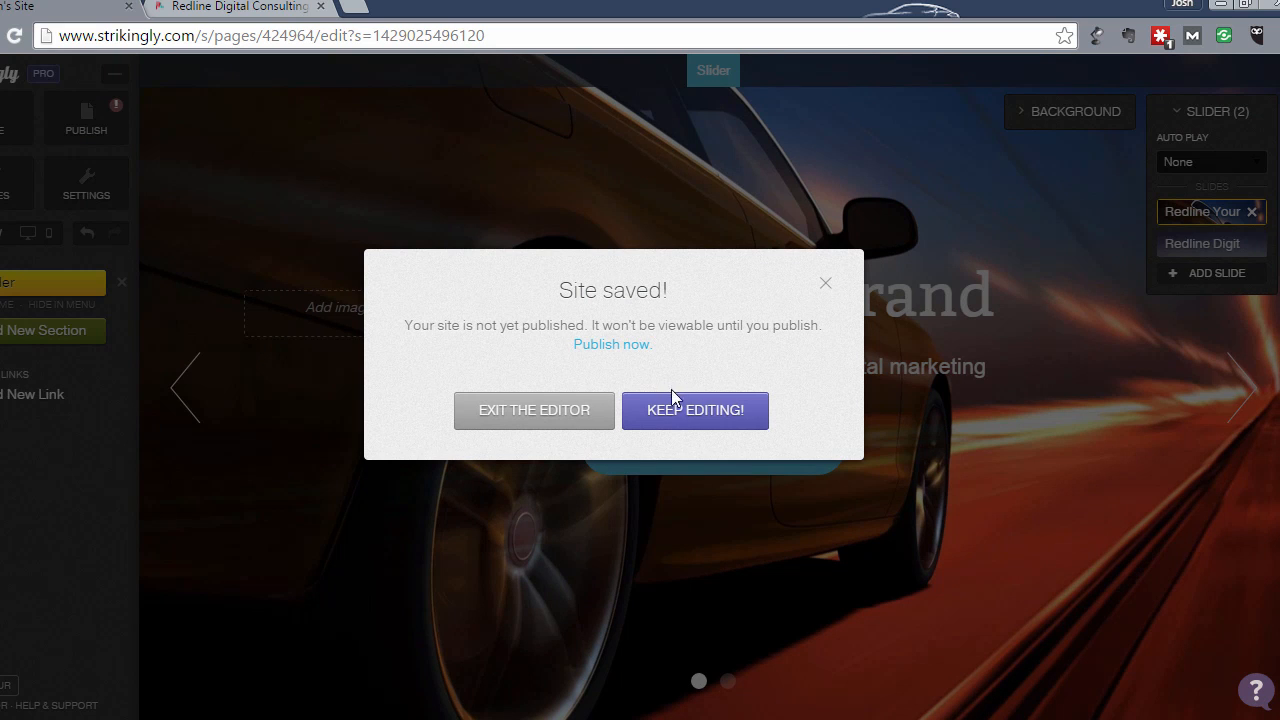
click(678, 410)
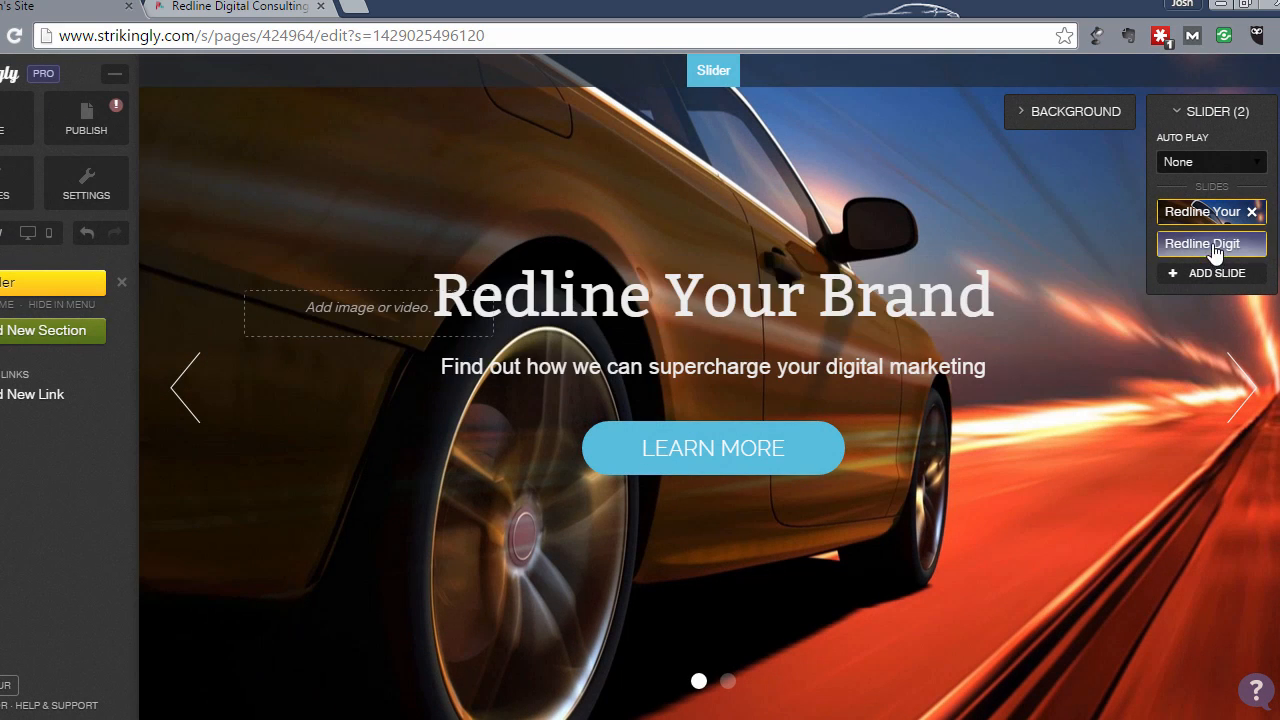
drag(1214, 252, 1205, 219)
click(1199, 251)
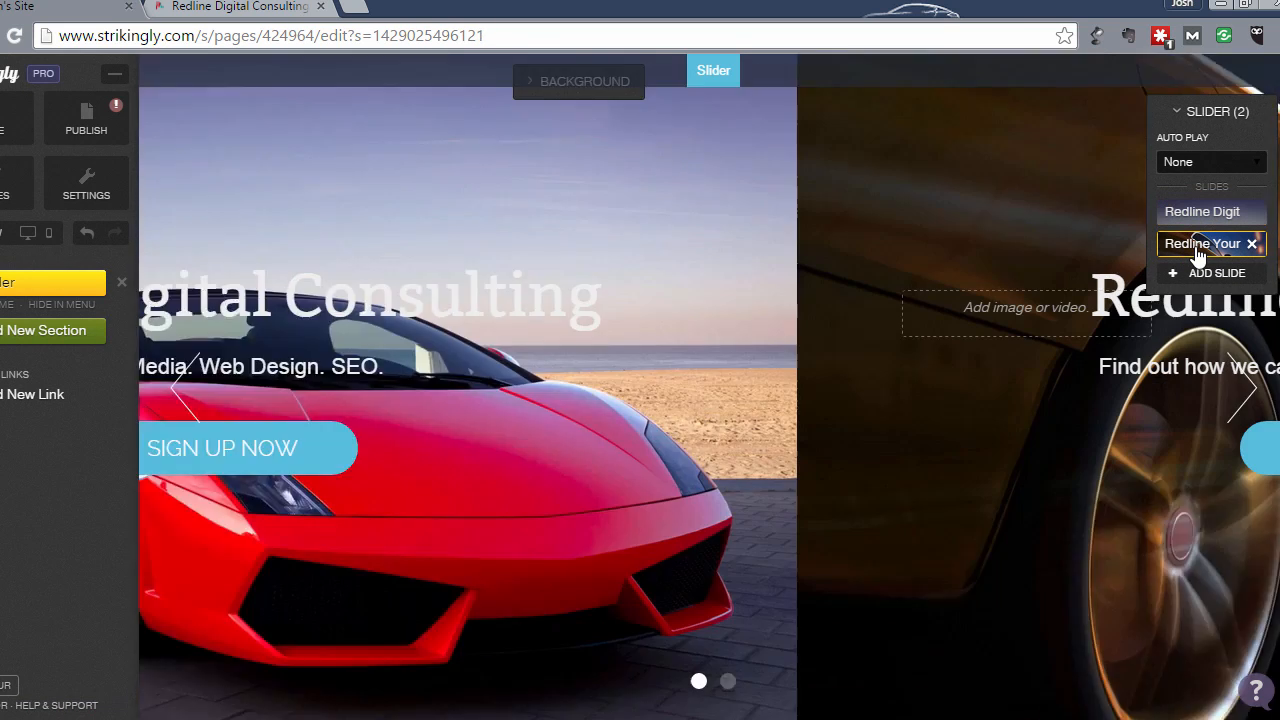
drag(1199, 255, 1203, 222)
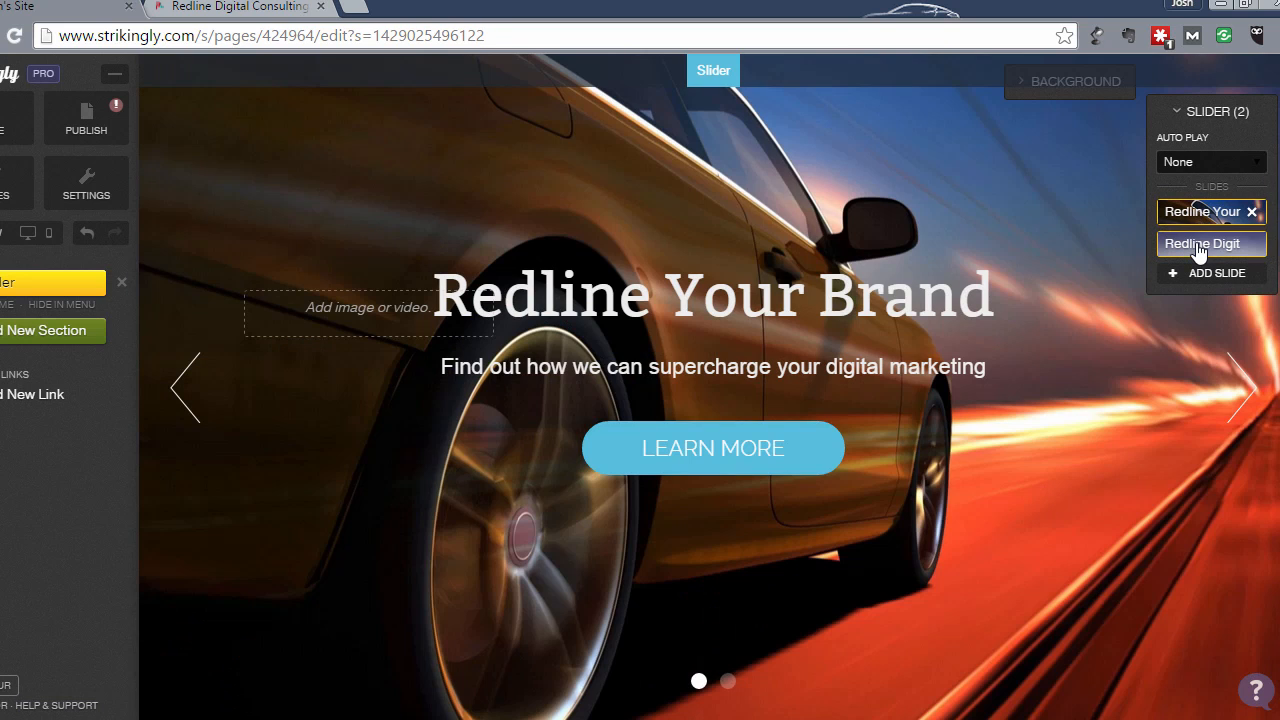
click(1199, 249)
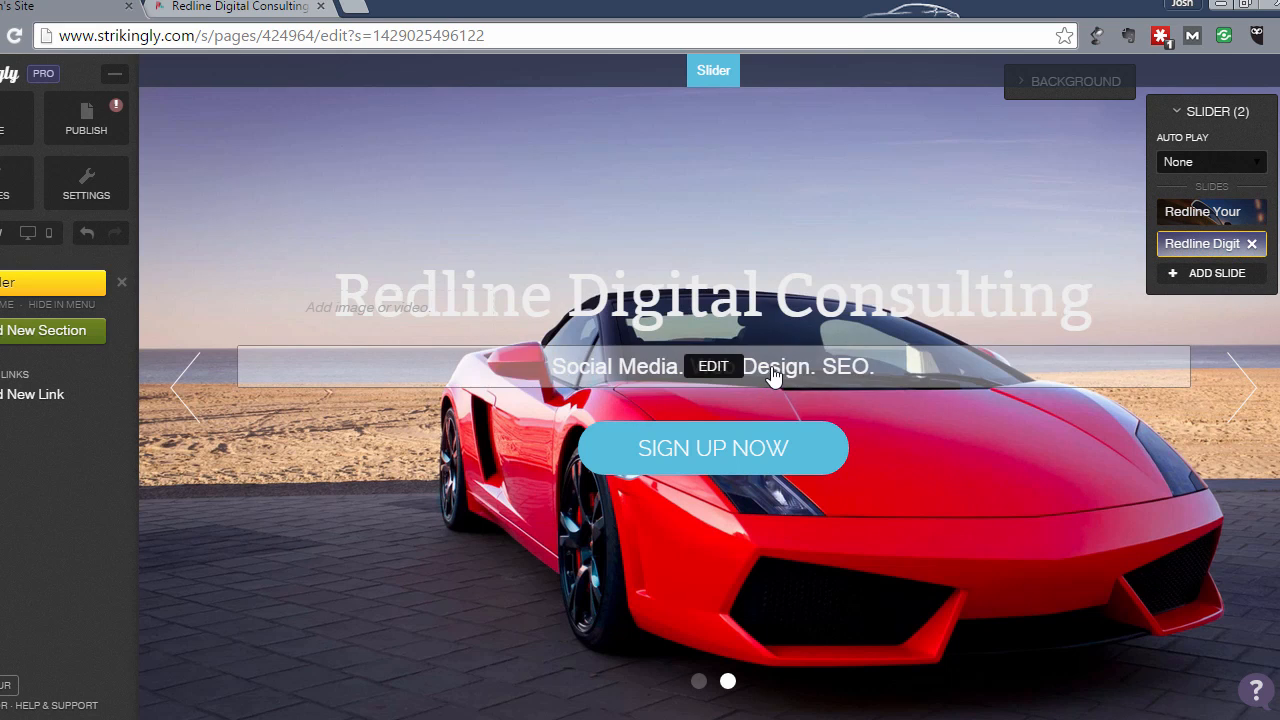
click(1163, 218)
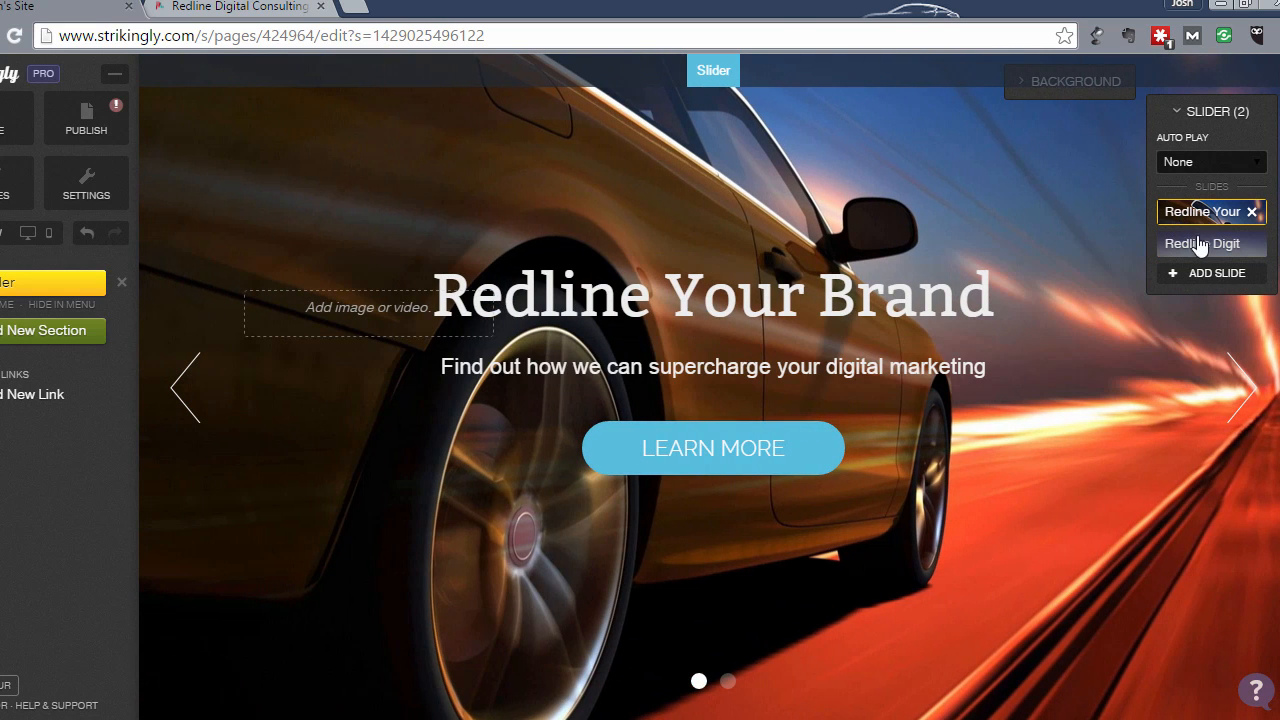
drag(1200, 248, 1200, 212)
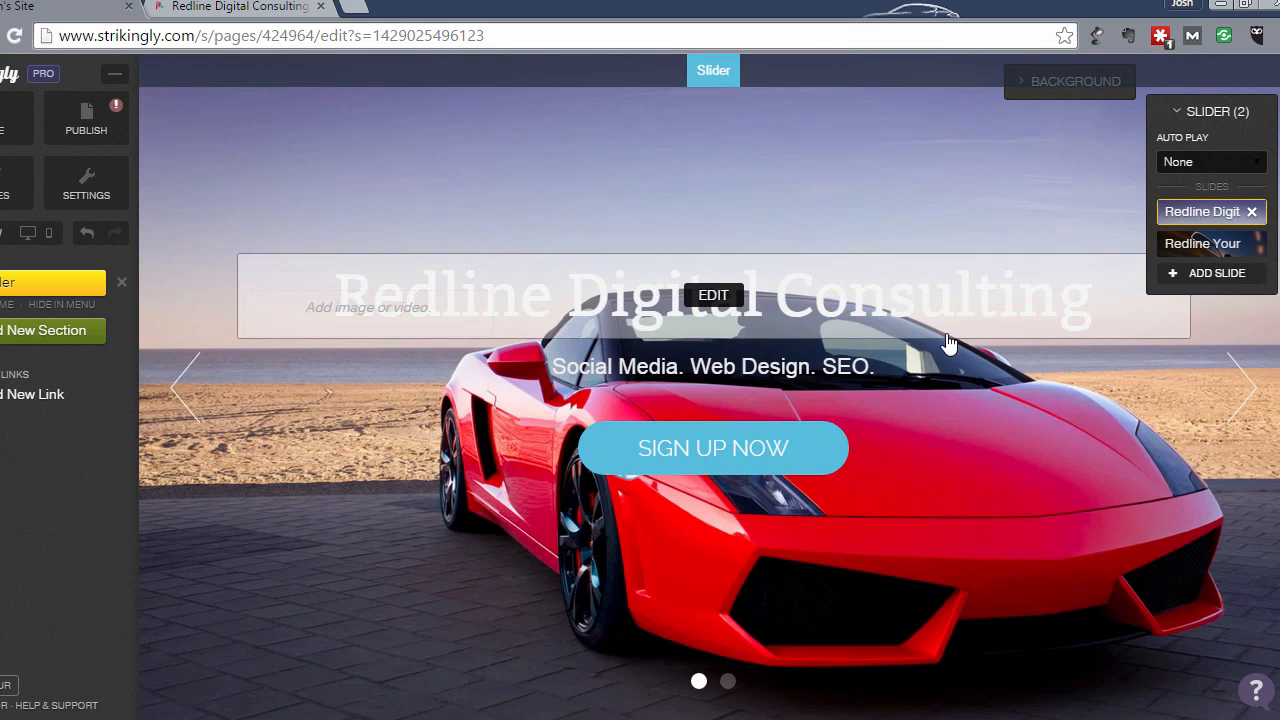
click(1240, 403)
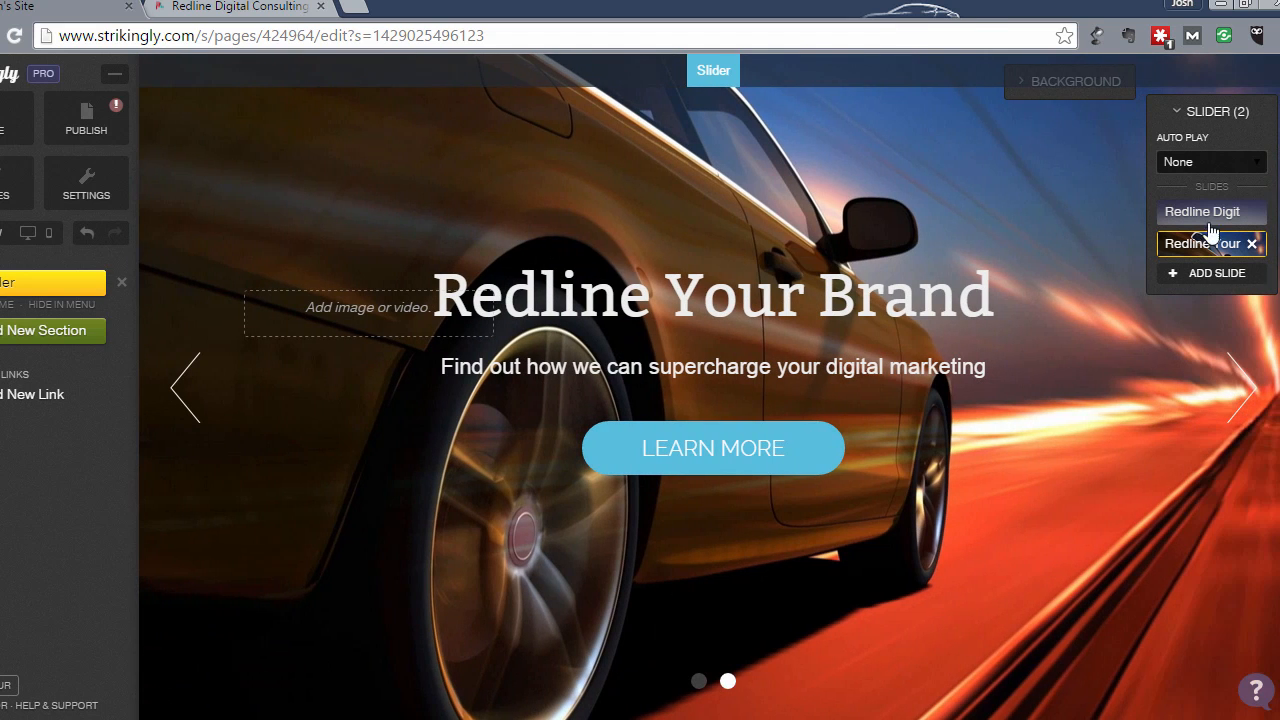
- Set the slider's Auto Play speed to Slow and collapse the Slider panel
click(1180, 166)
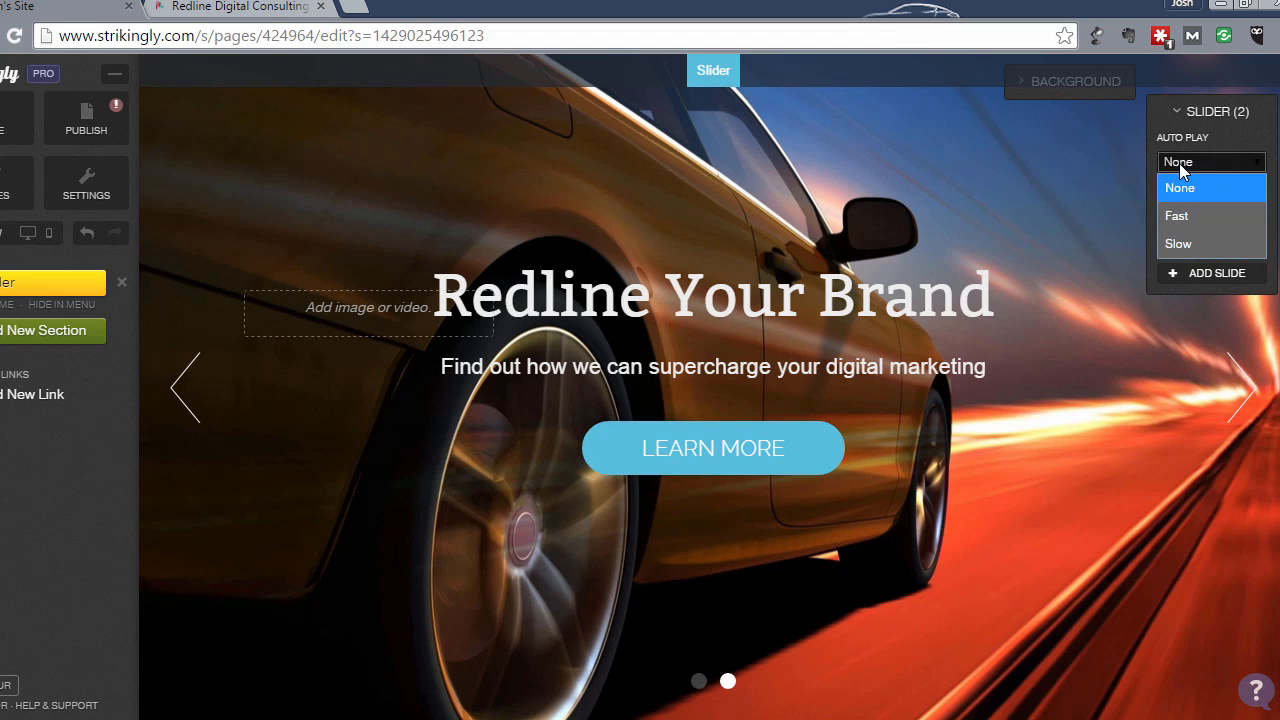
click(1188, 246)
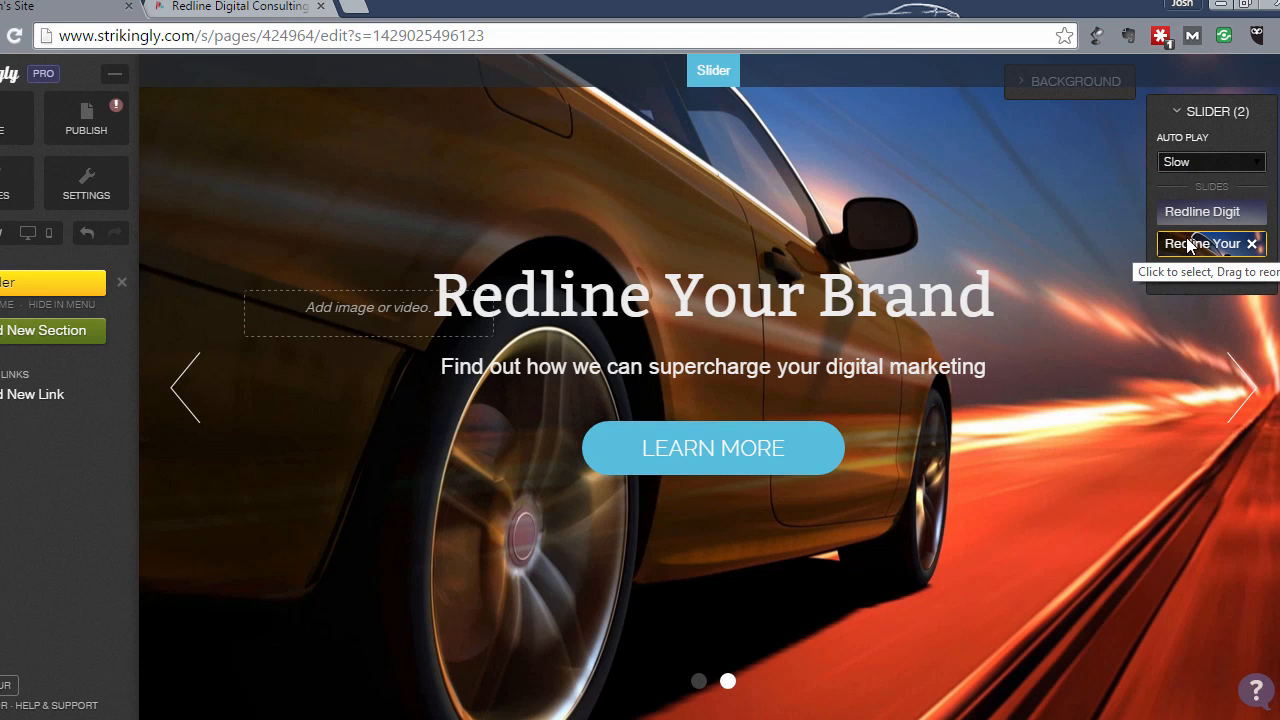
click(1180, 111)
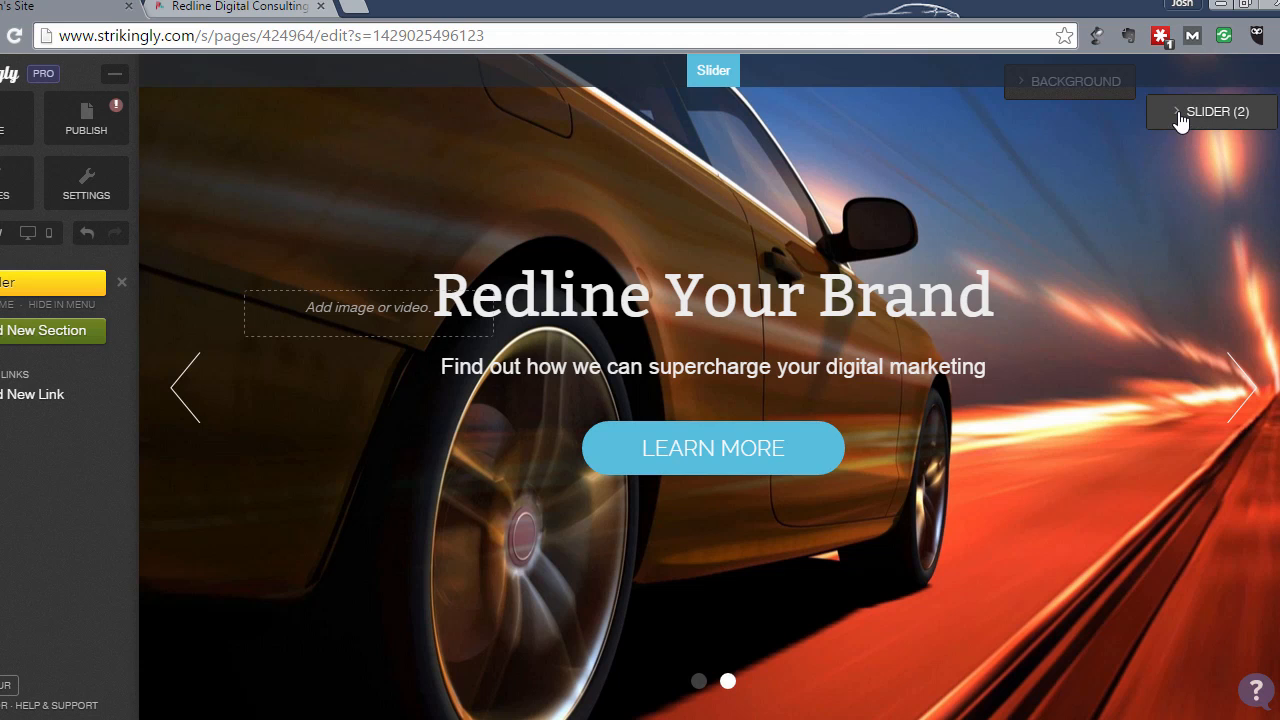
- Save the site, keep editing, and open the site preview
click(16, 122)
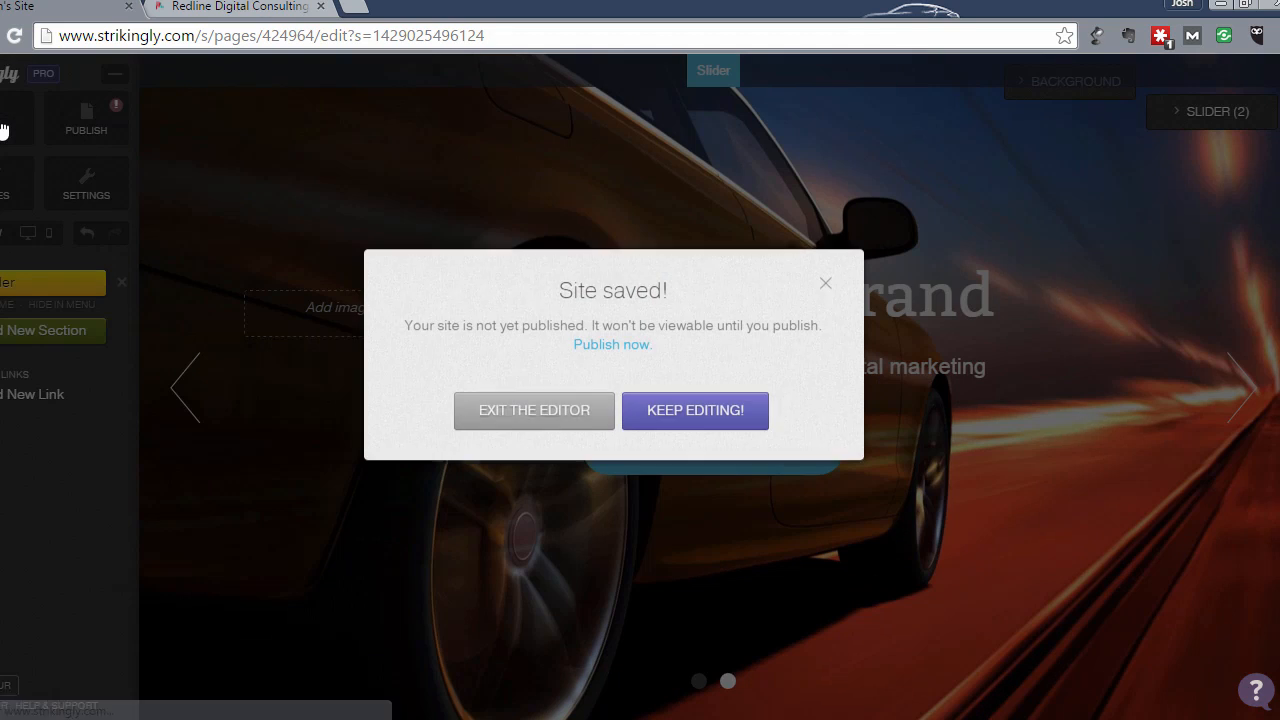
click(680, 412)
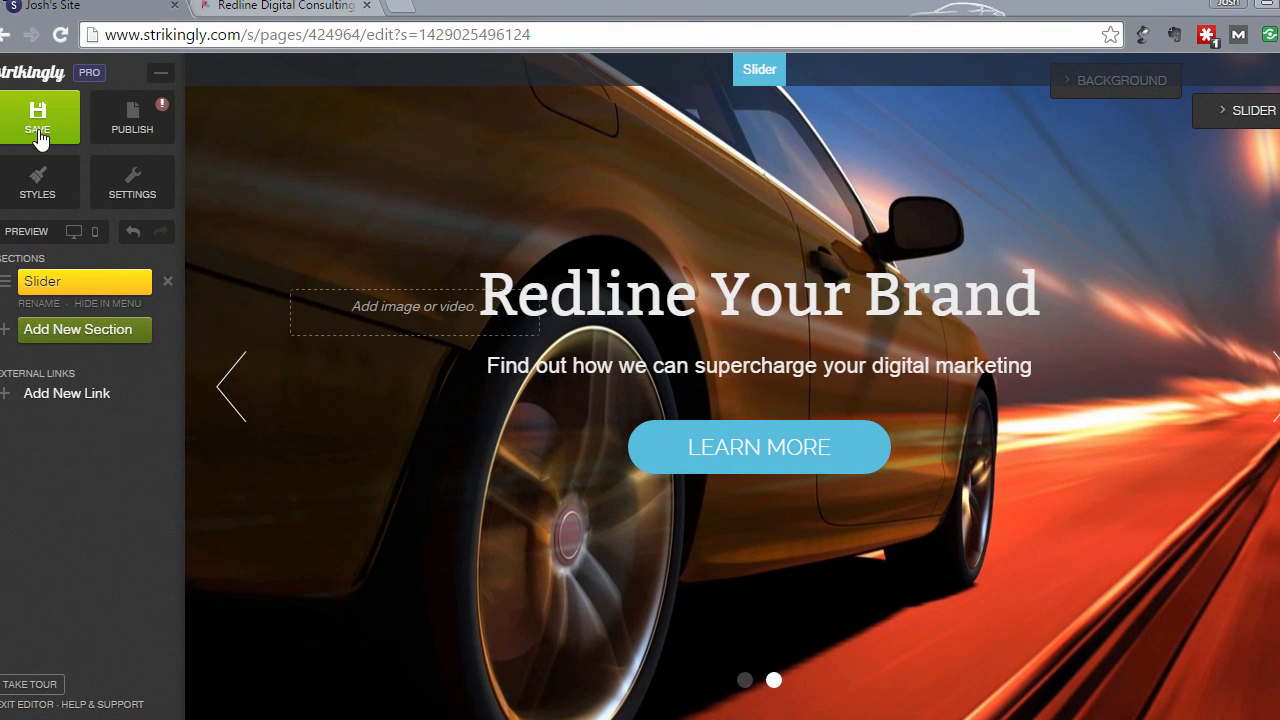
click(49, 234)
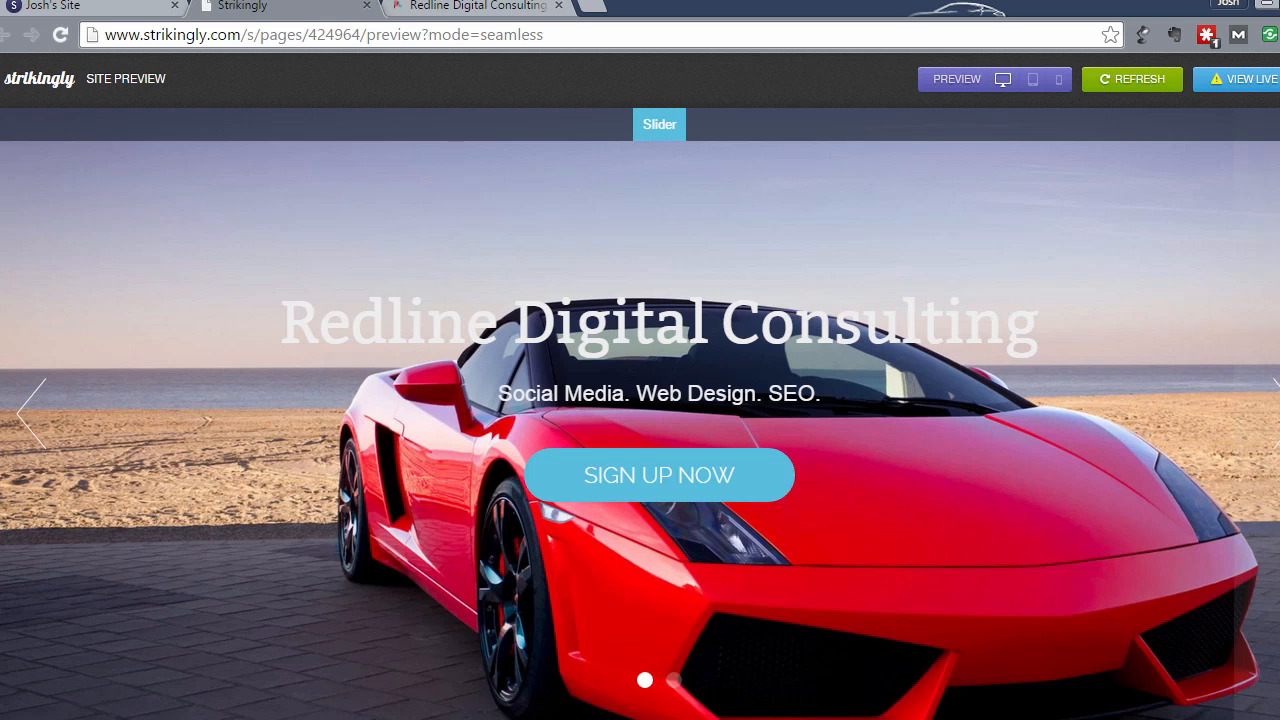
- Flip the previewed slider to the 'Redline Your Brand' slide and back to Redline Digital Consulting
click(1277, 413)
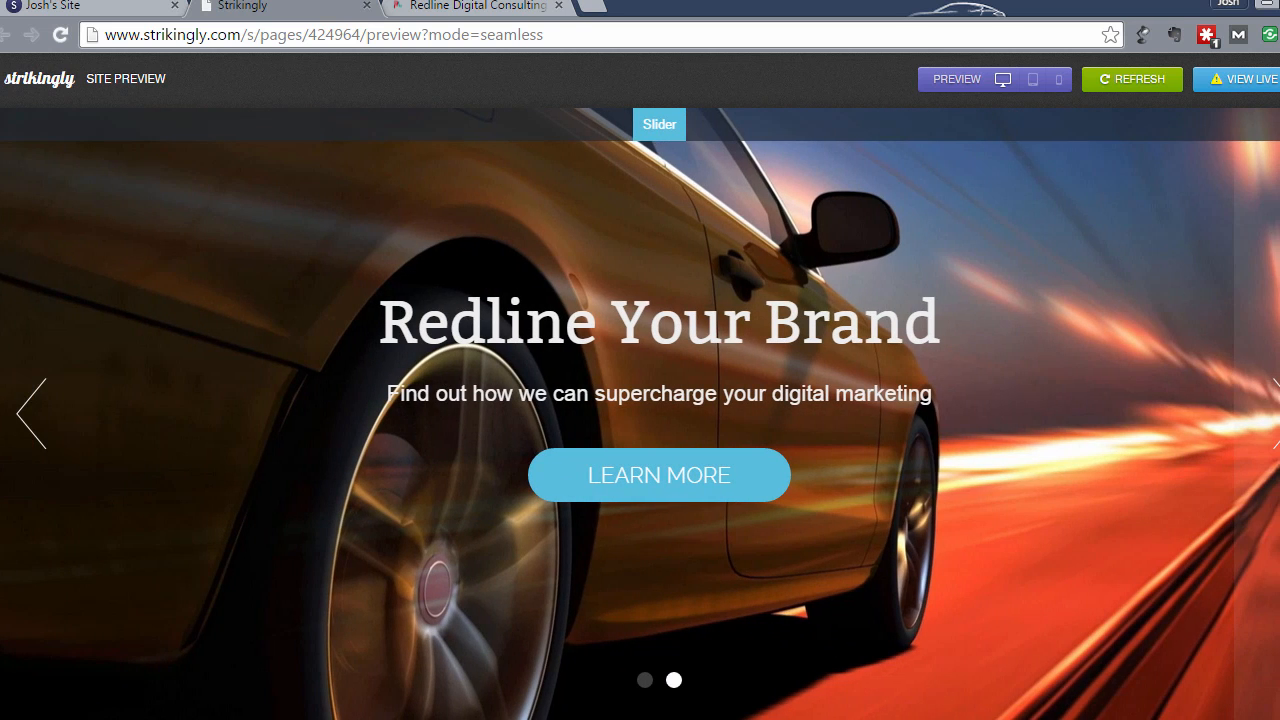
click(34, 425)
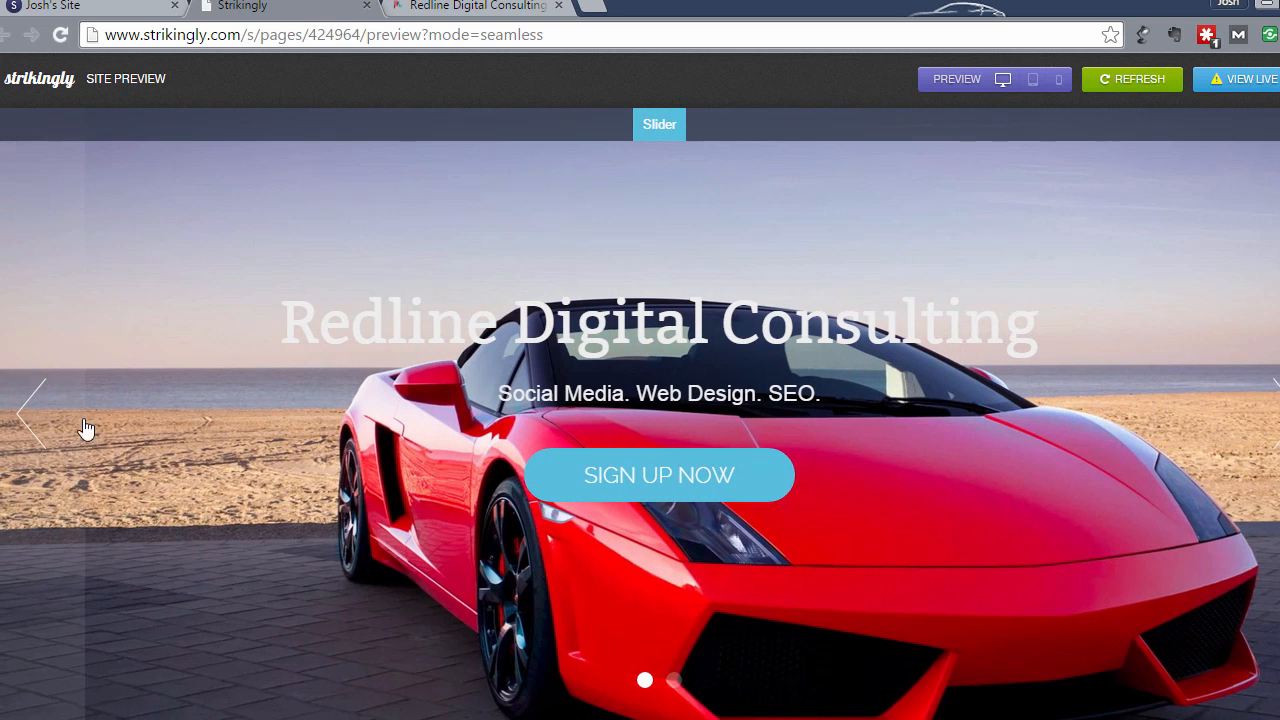
- In the tablet preview, cycle the slider to 'Redline Your Brand' and back
click(1033, 80)
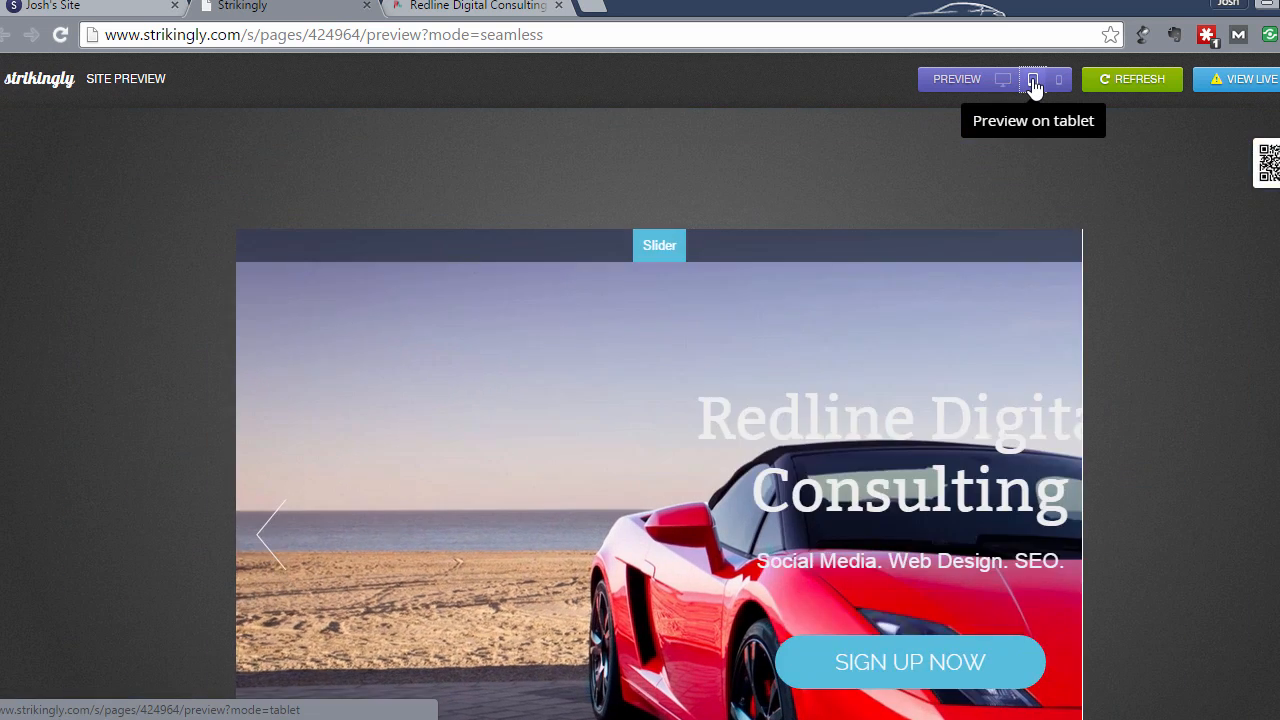
scroll(1127, 311, down, 5)
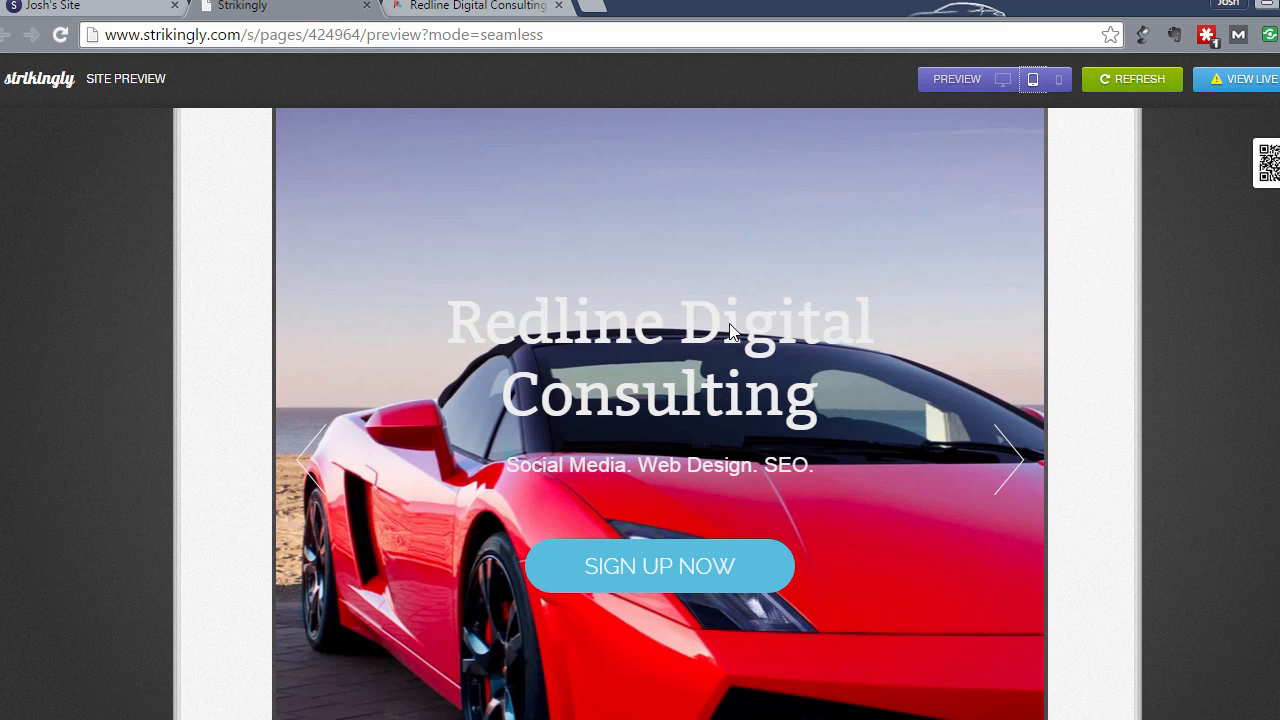
click(1008, 460)
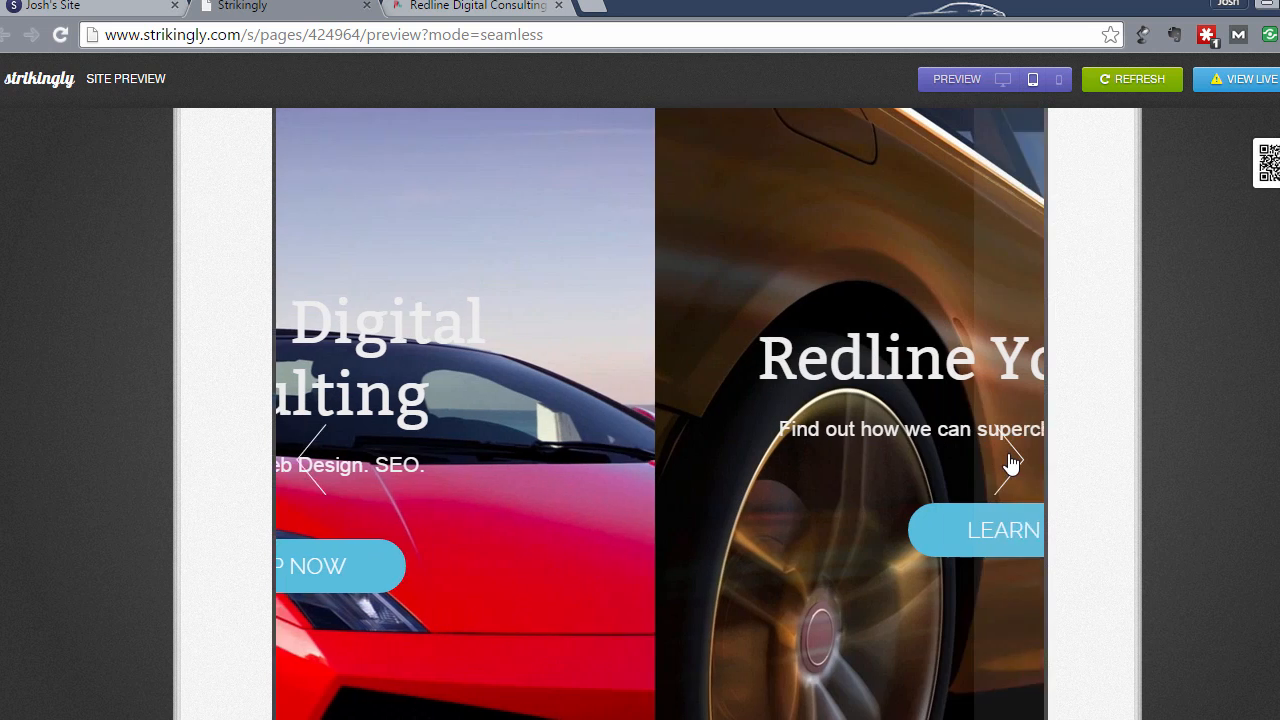
click(303, 458)
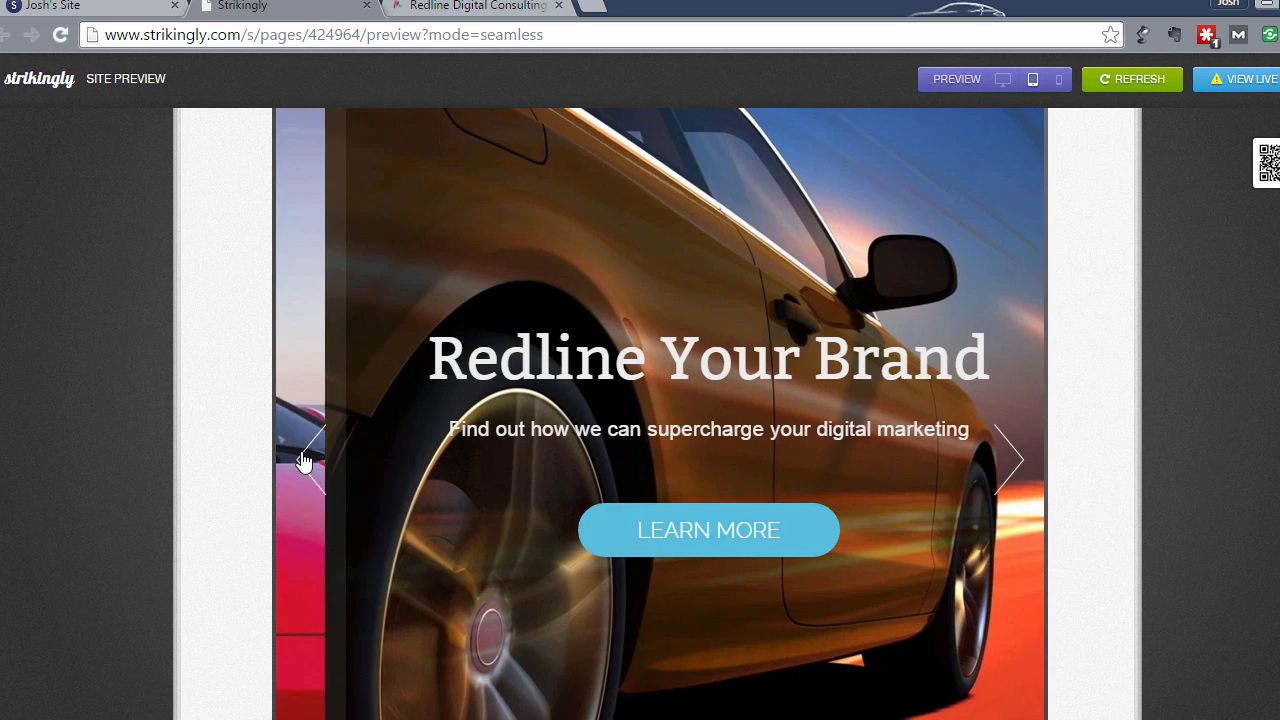
- In the phone preview, swipe the slider to 'Redline Your Brand' and back to Redline Digital Consulting
click(1056, 86)
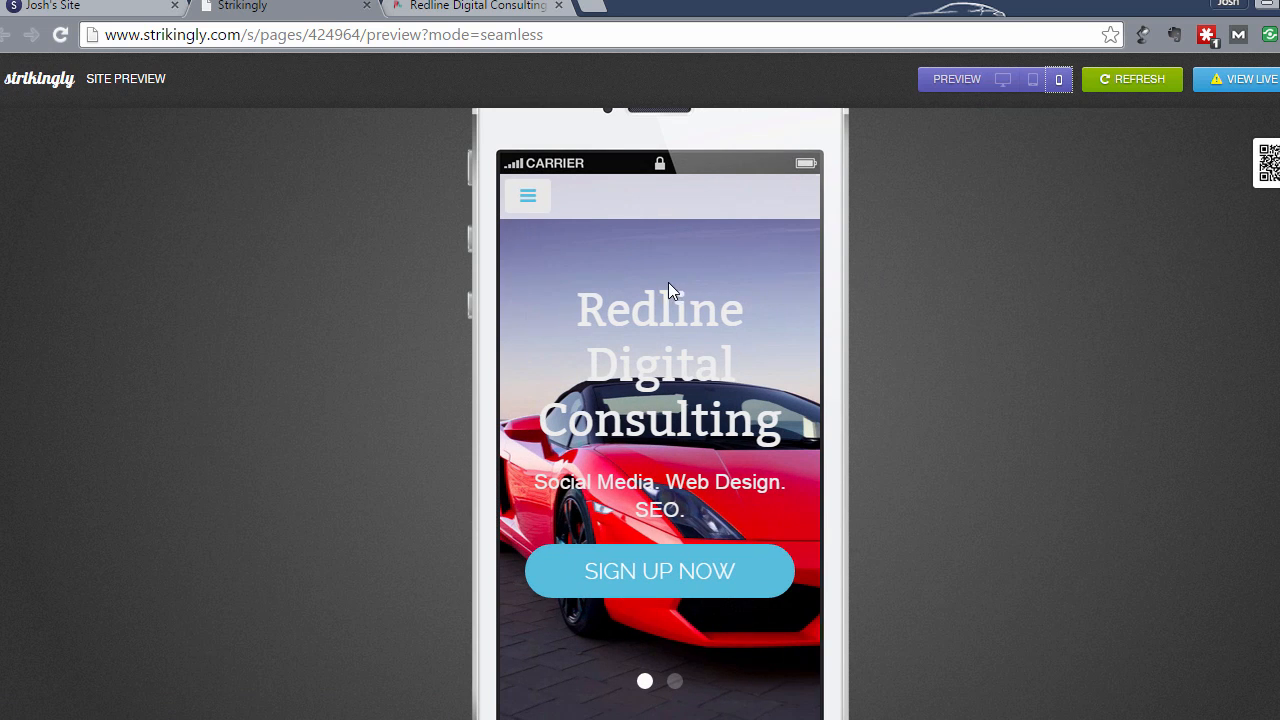
scroll(668, 282, down, 3)
scroll(668, 282, up, 2)
scroll(670, 290, up, 1)
drag(726, 437, 431, 440)
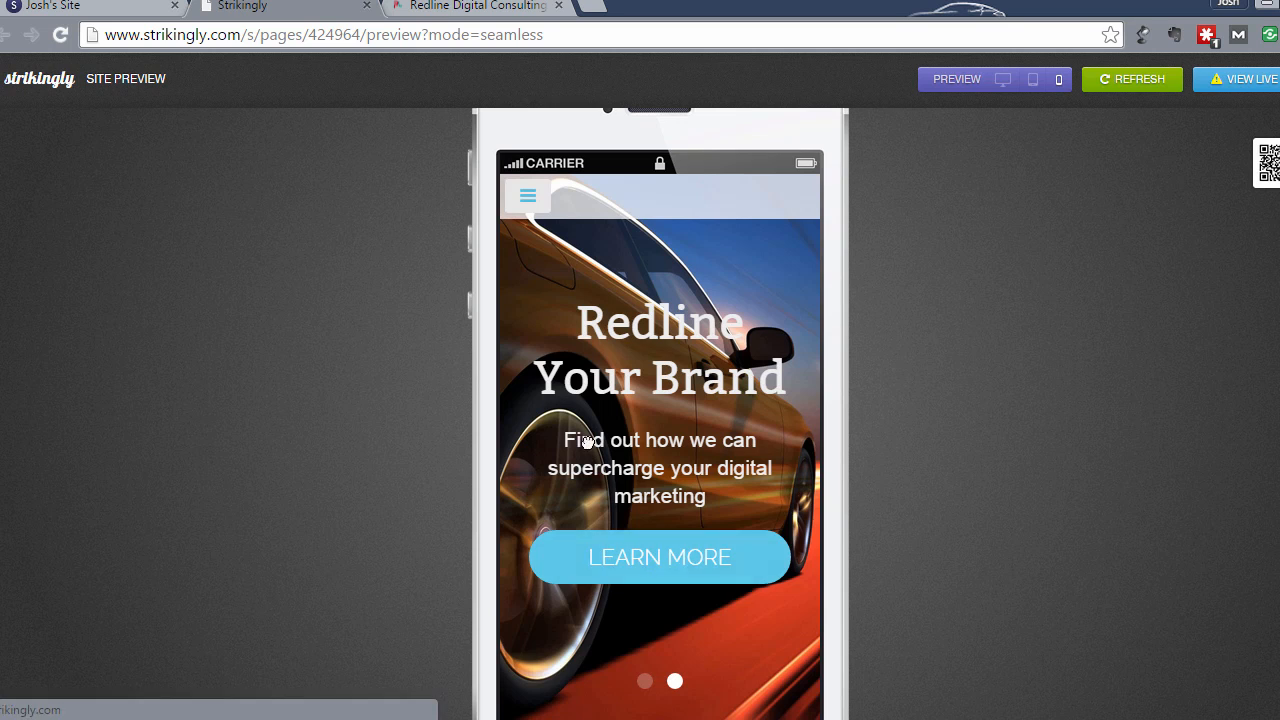
drag(549, 437, 833, 469)
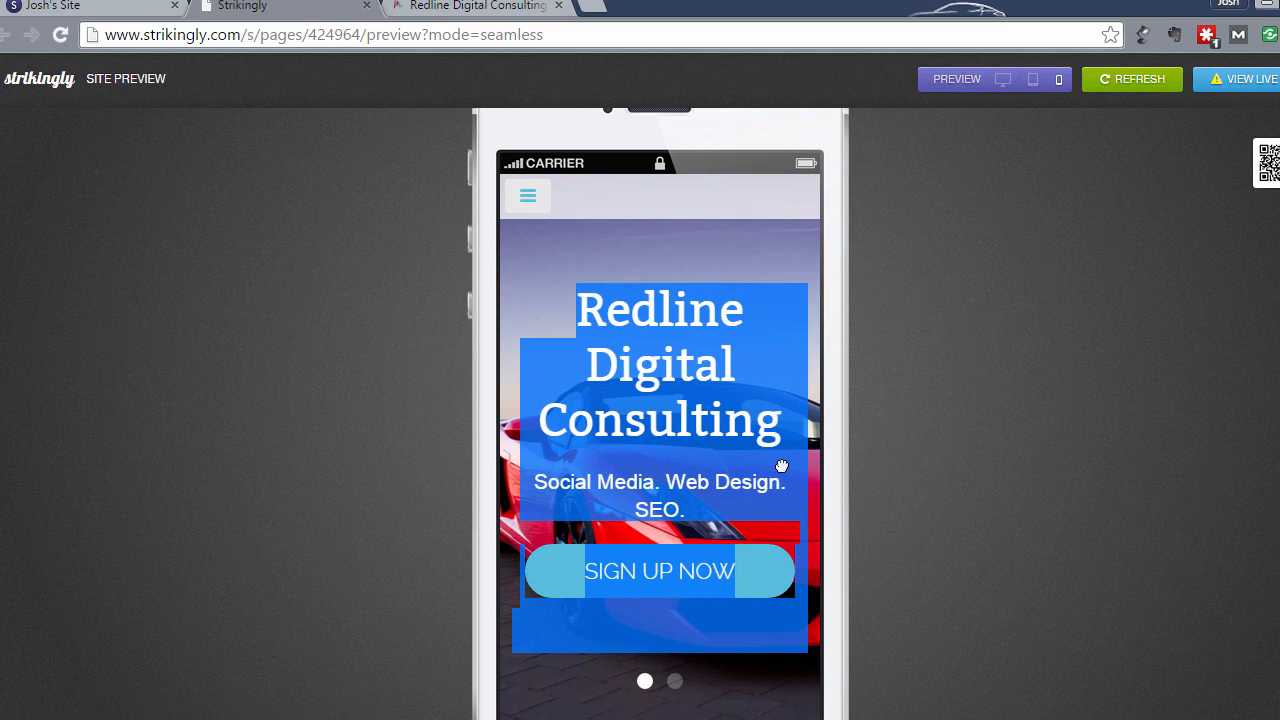
- Return the preview to desktop size, switch back to the editor, and close the preview page
click(966, 80)
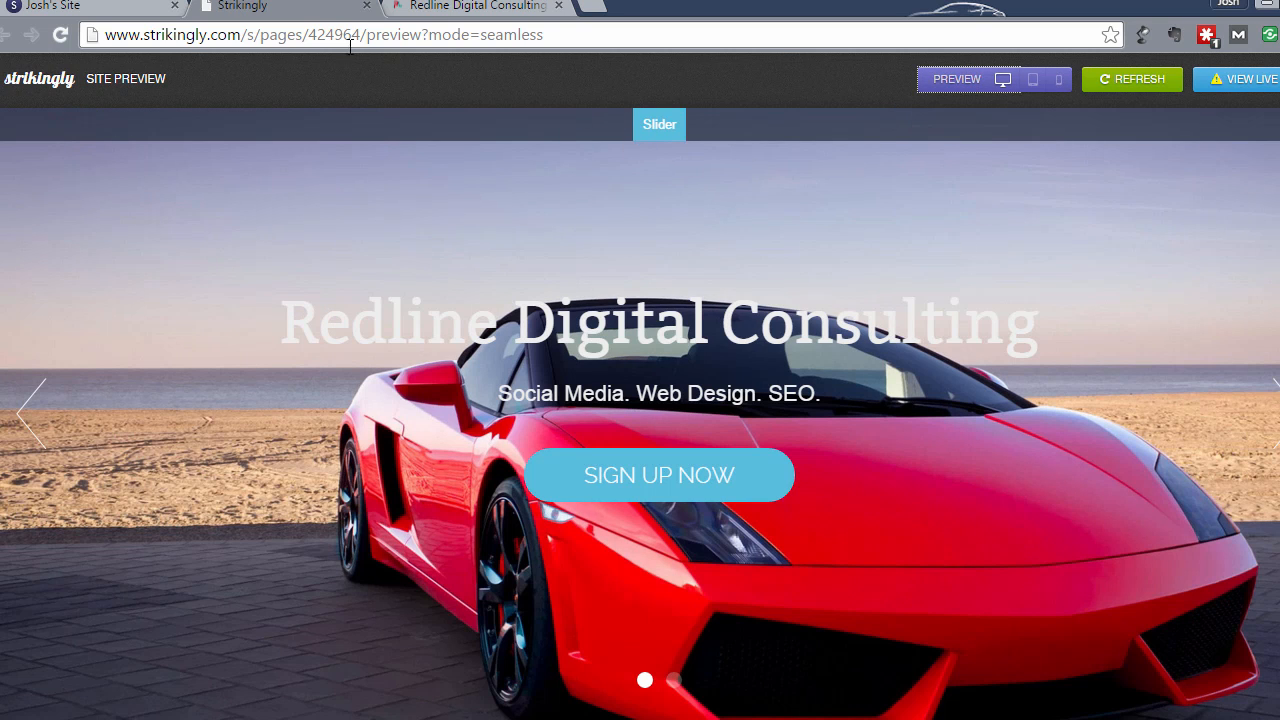
click(130, 6)
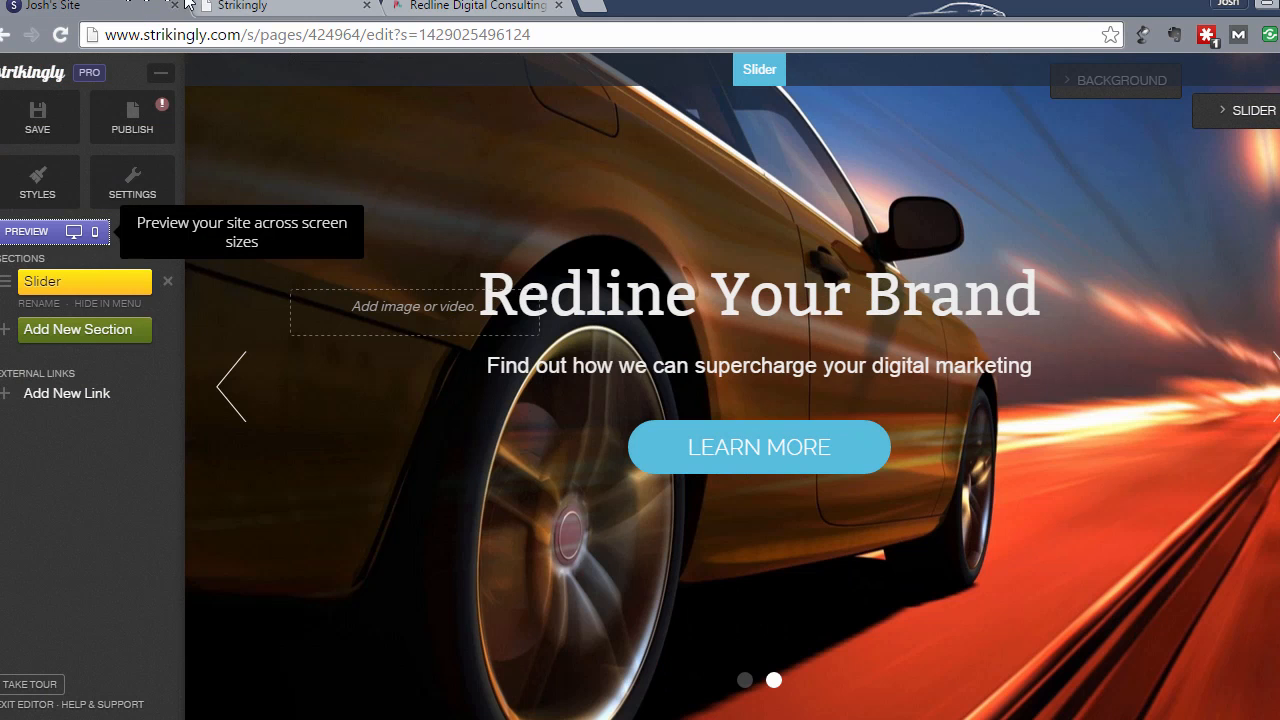
click(300, 6)
click(367, 6)
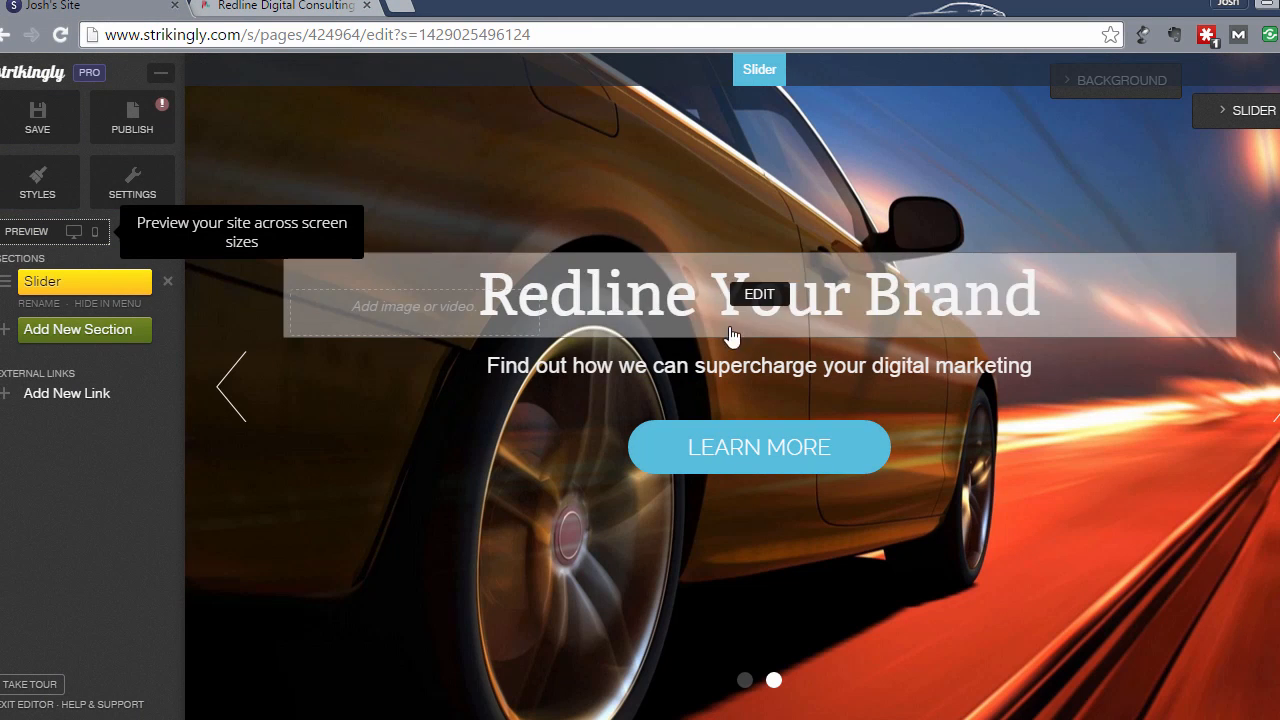
- Add a third Title Text slide to the slider, then delete it, leaving the two Redline slides
click(1222, 120)
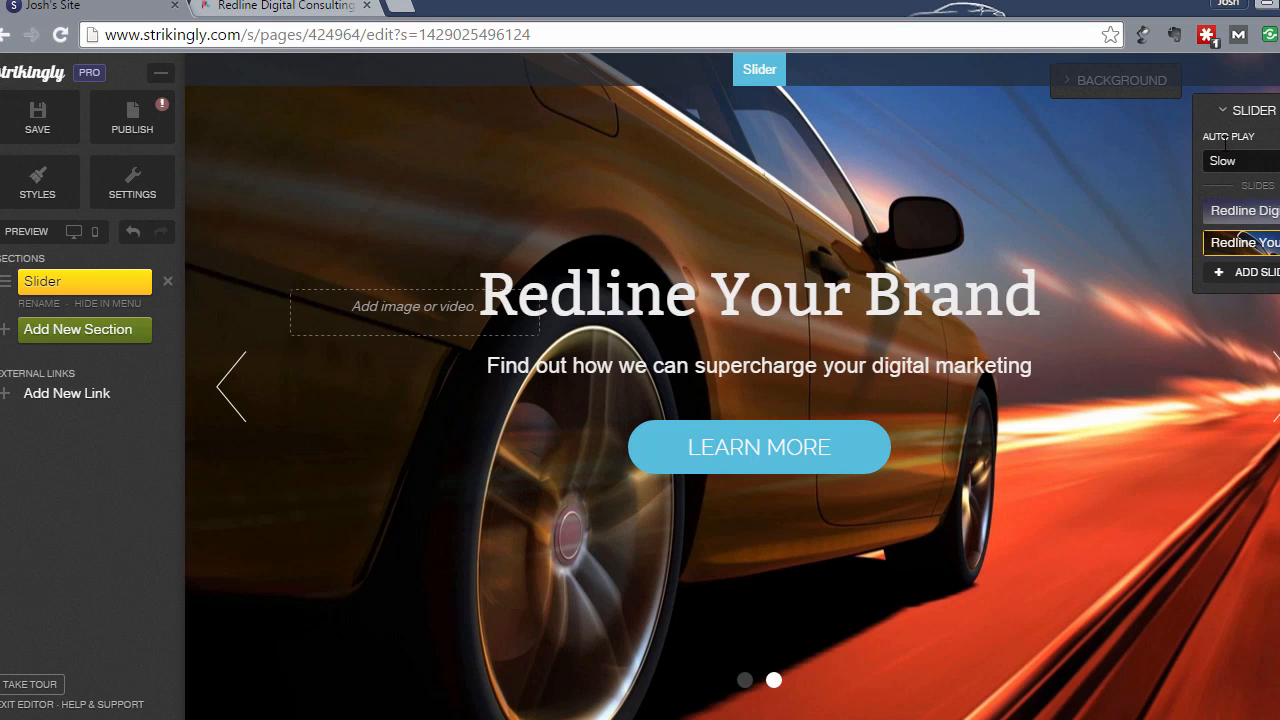
click(1238, 278)
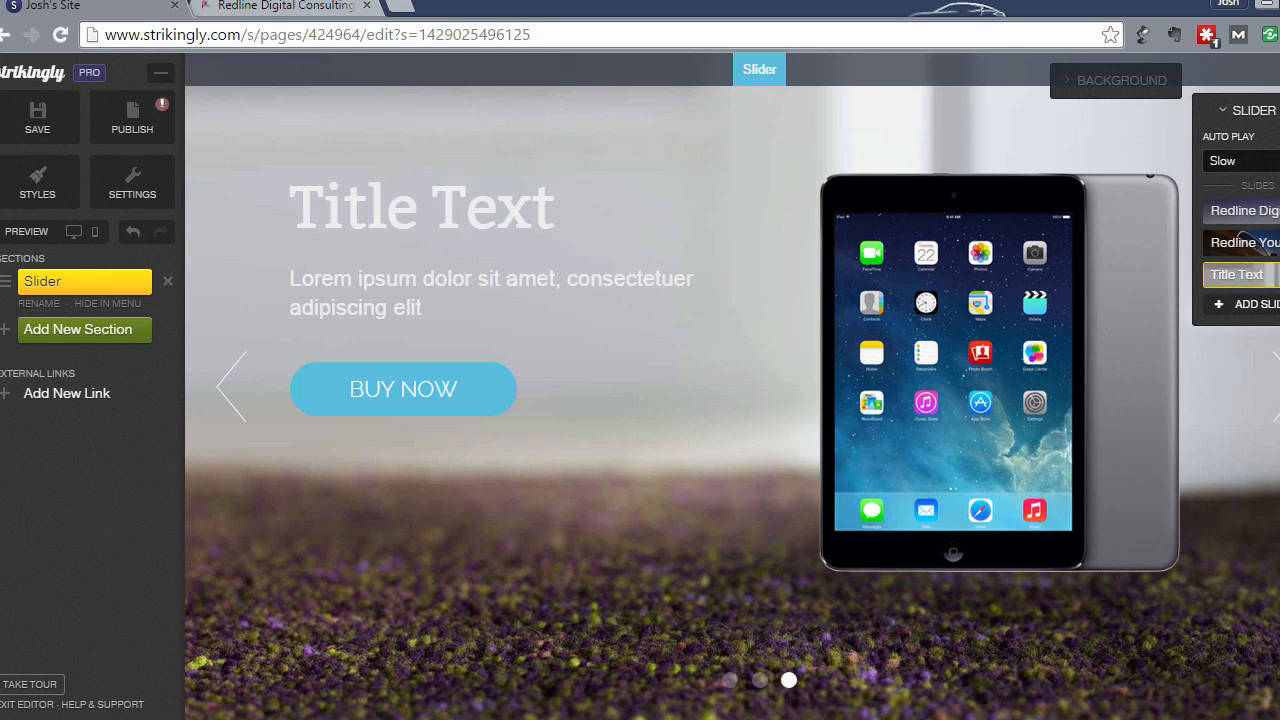
click(1276, 274)
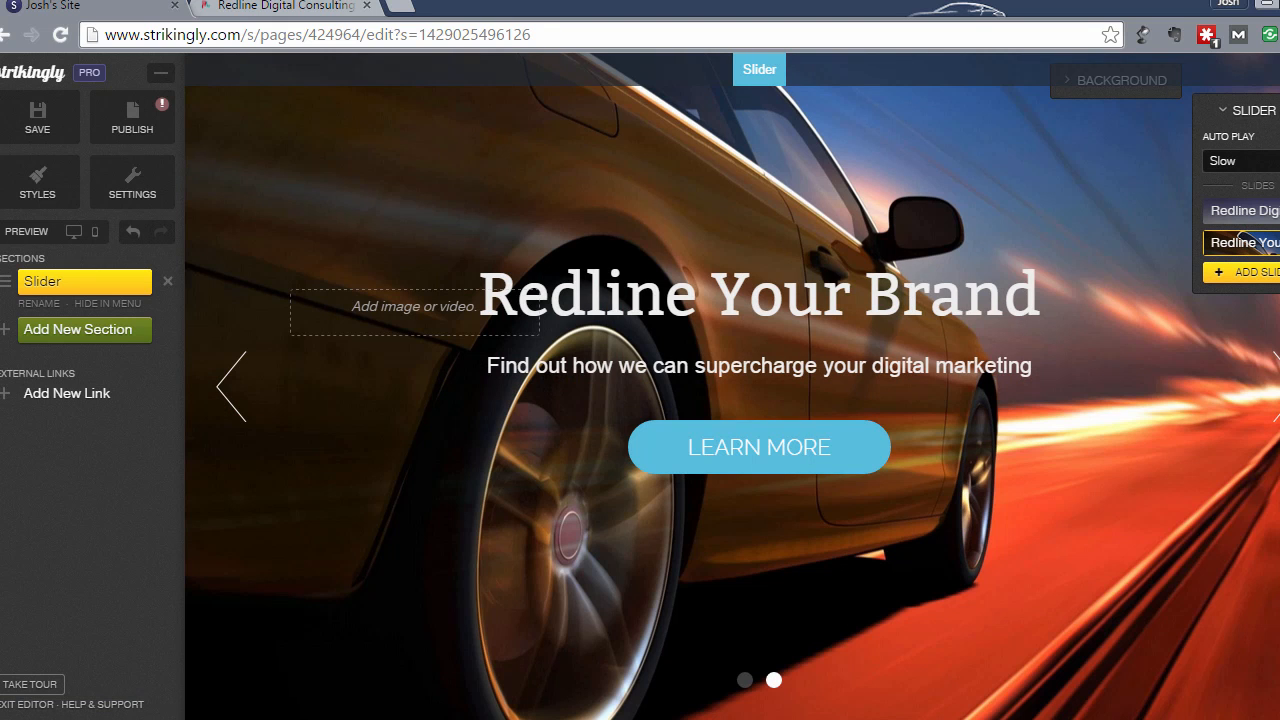